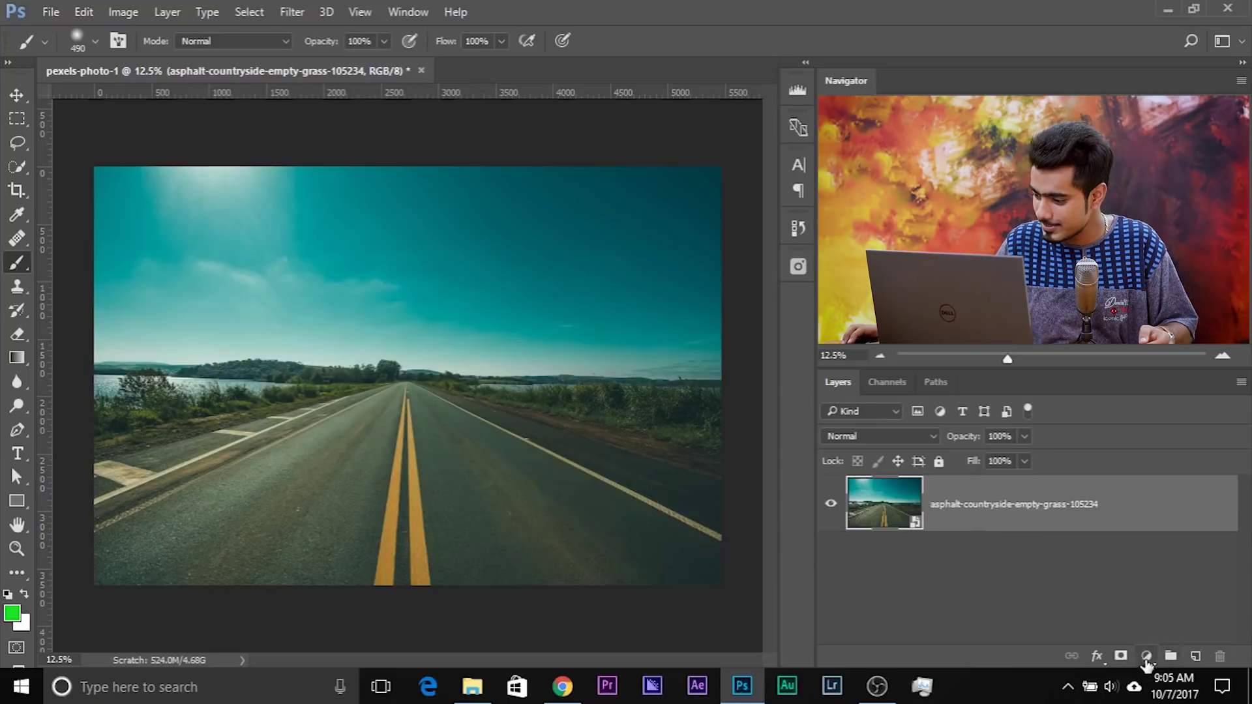
Add a Curves 1 adjustment layer above the road photo and dock its Properties panel with the others.
{"action": "left_click", "coordinate": [1146, 656]}
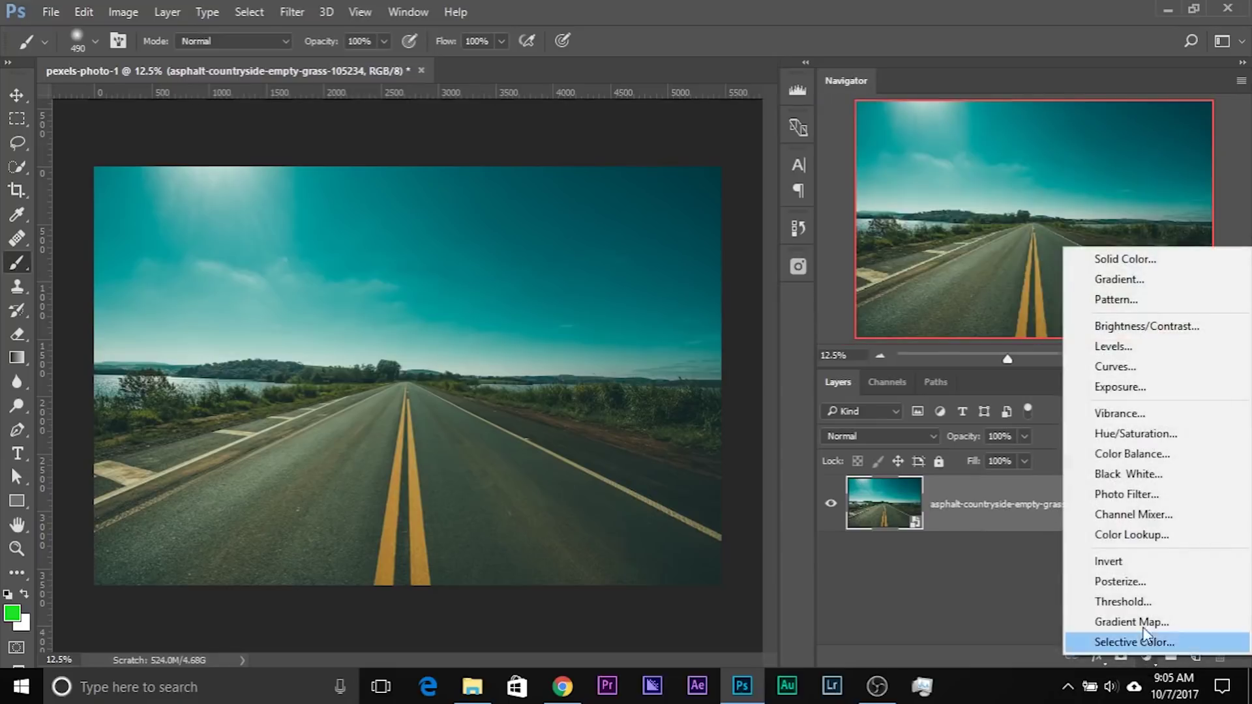
{"action": "left_click", "coordinate": [1146, 369]}
{"action": "left_click_drag", "start_coordinate": [594, 137], "coordinate": [994, 80]}
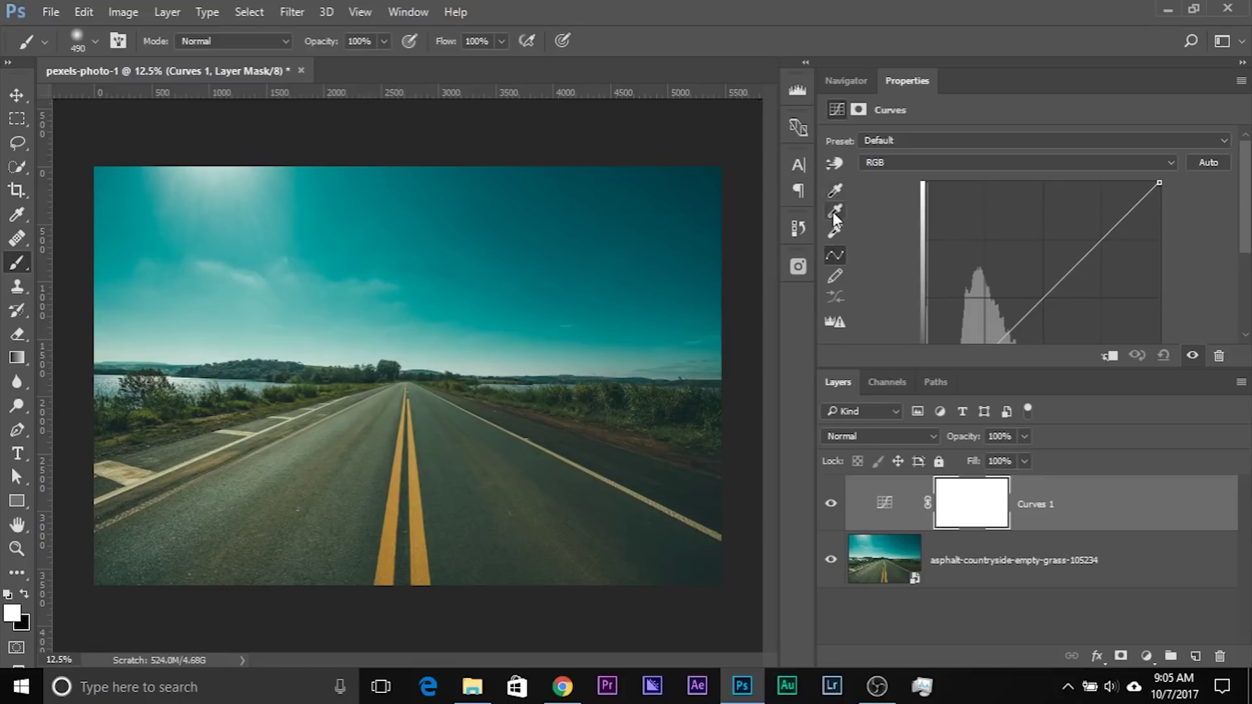
{"action": "left_click", "coordinate": [832, 213]}
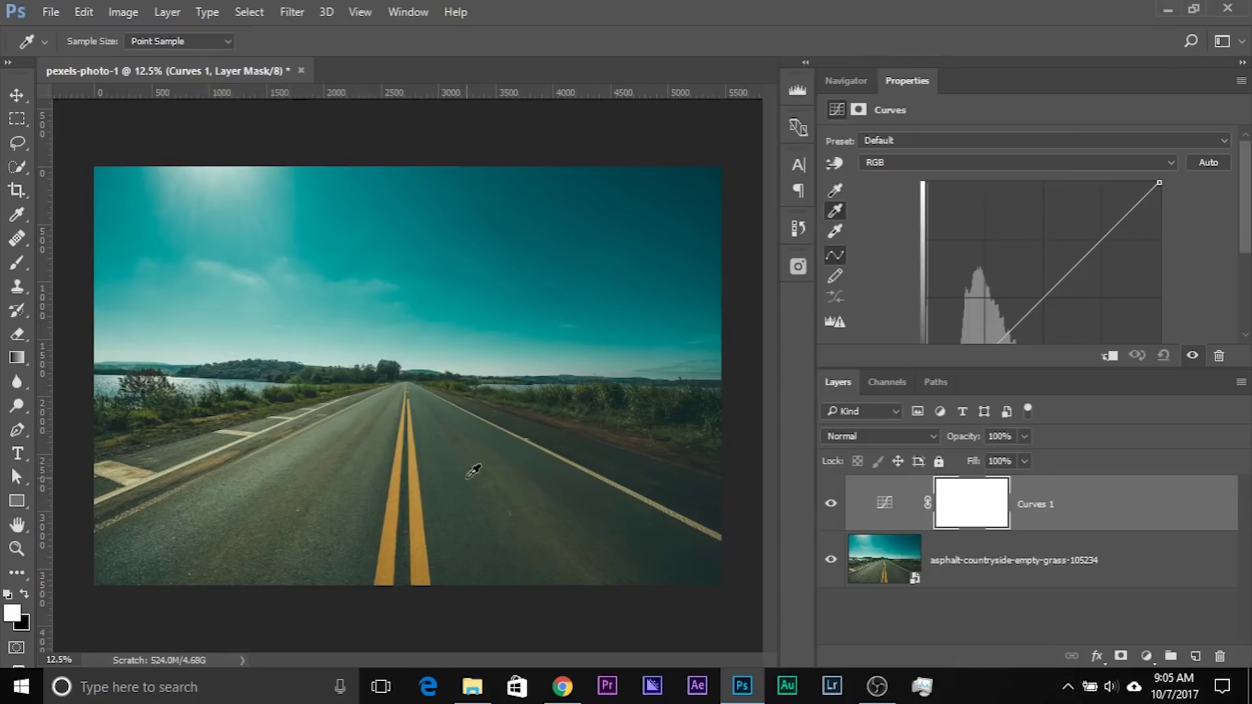
Sample the asphalt as the Curves gray point, then toggle Curves 1 to compare before and after.
{"action": "left_click", "coordinate": [323, 461]}
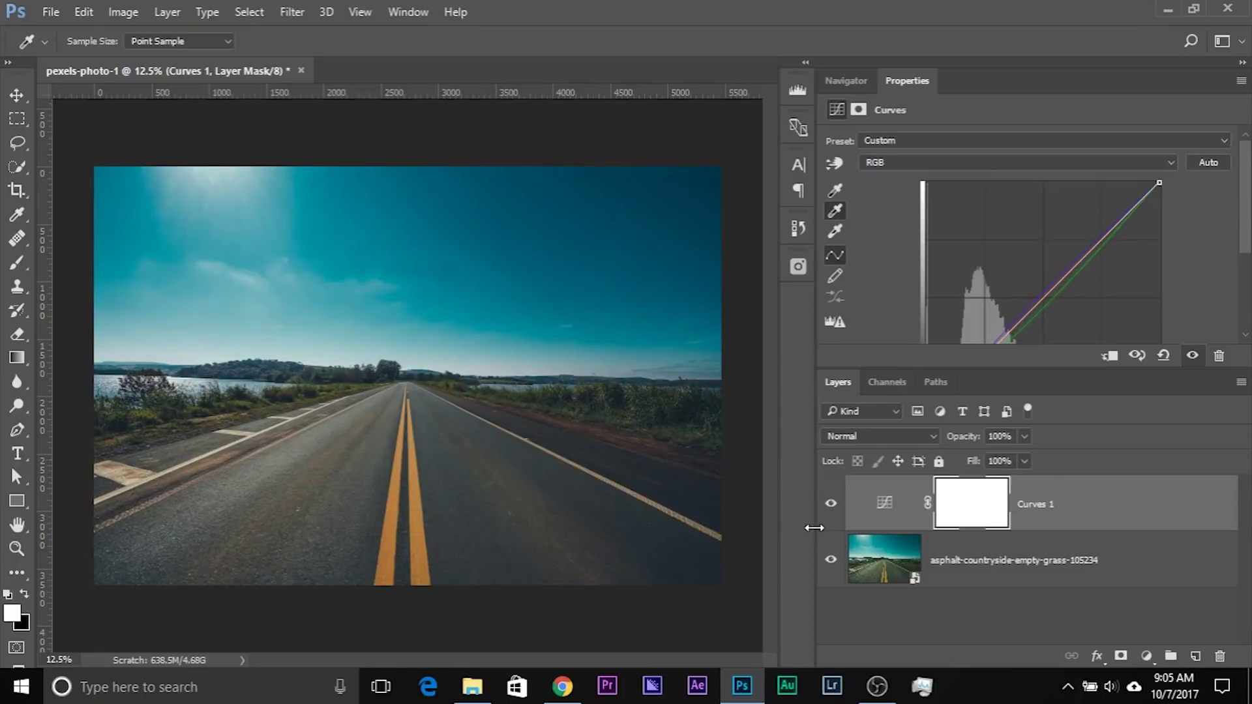
{"action": "left_click", "coordinate": [831, 506]}
{"action": "left_click", "coordinate": [831, 506]}
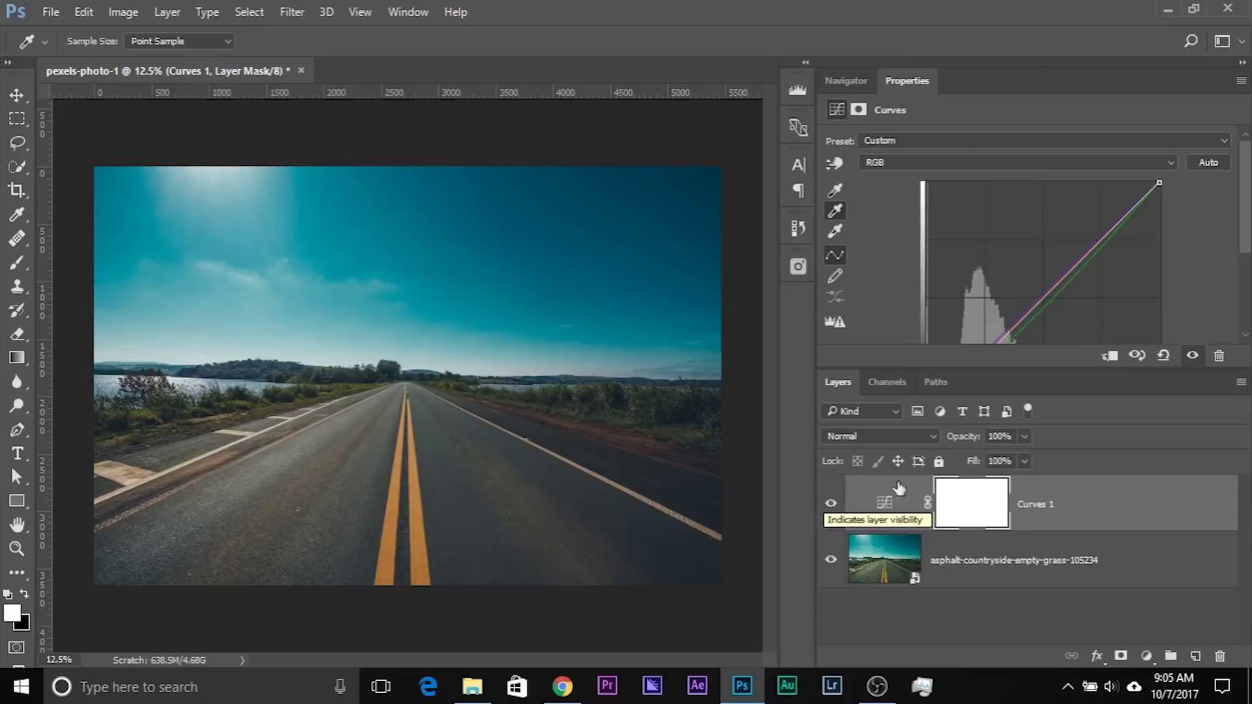
Nudge the curve's black point inward and return the white point to its original position.
{"action": "scroll", "coordinate": [1123, 281], "scroll_direction": "down", "scroll_amount": 2}
{"action": "left_click_drag", "start_coordinate": [1160, 323], "coordinate": [1133, 323]}
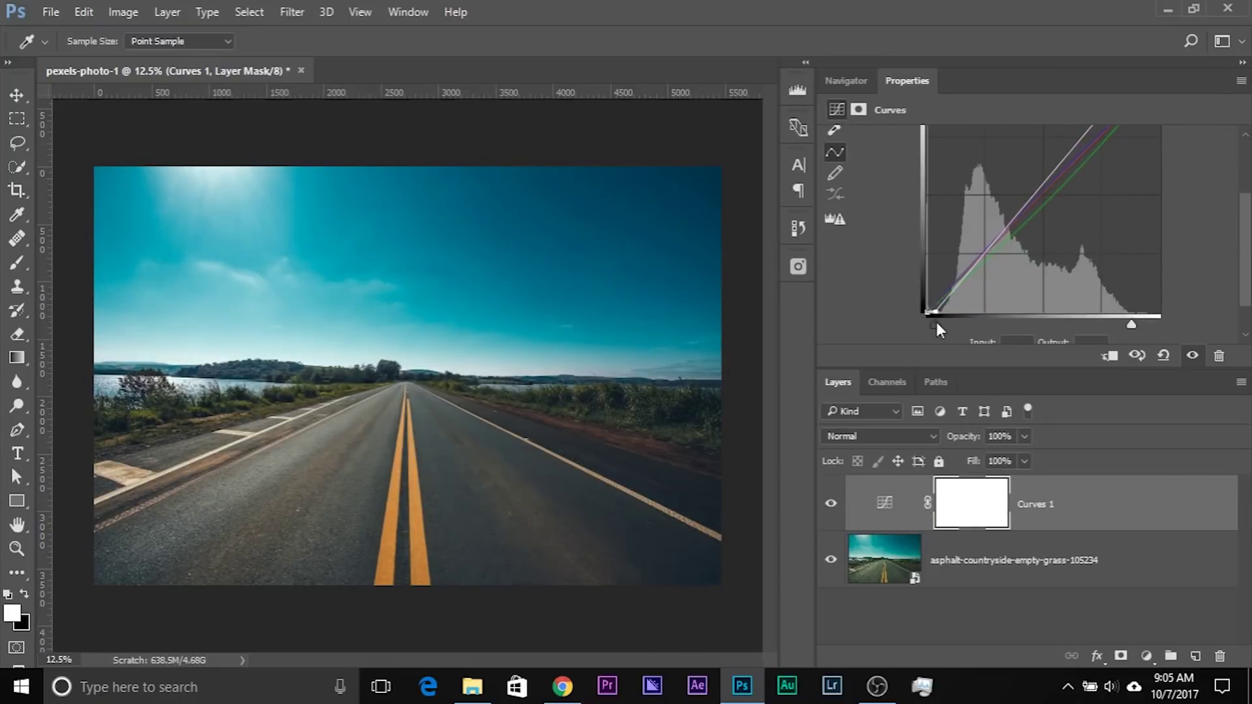
{"action": "left_click_drag", "start_coordinate": [926, 324], "coordinate": [912, 323]}
{"action": "left_click_drag", "start_coordinate": [1138, 324], "coordinate": [1161, 323]}
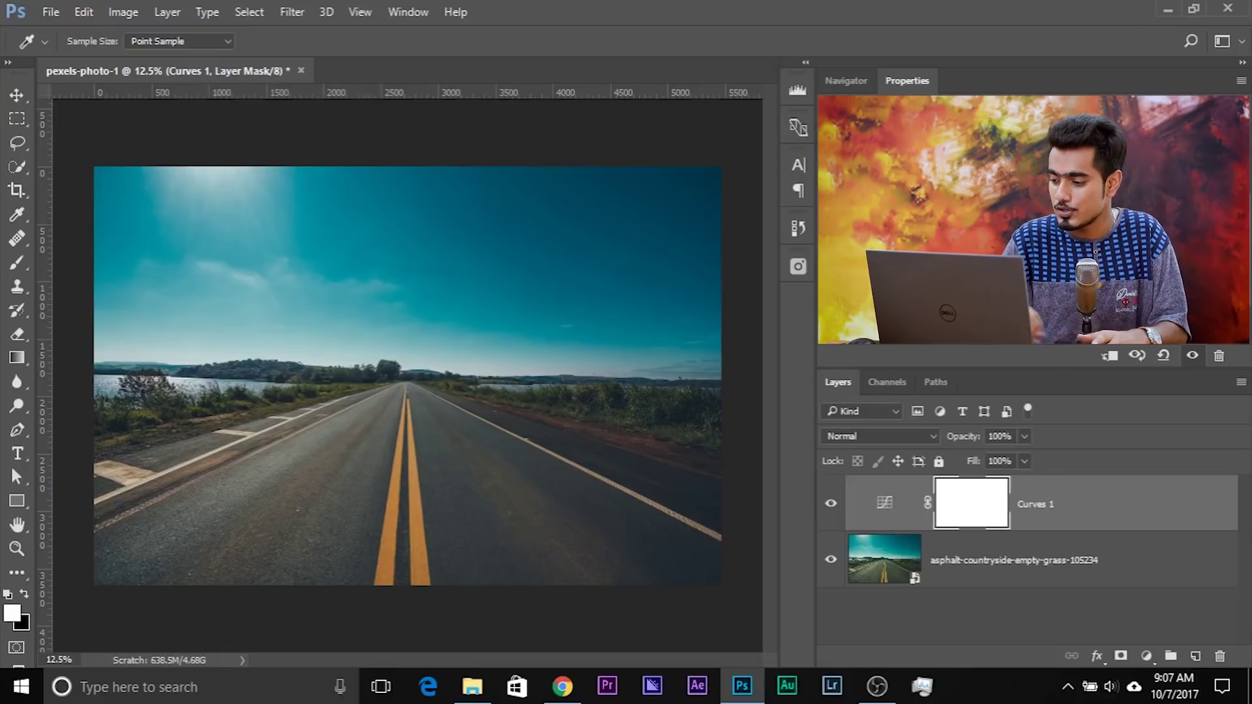
{"action": "left_click_drag", "start_coordinate": [1078, 496], "coordinate": [990, 513]}
Replace Curves 1 with a Solid Color fill layer set to hex 808080.
{"action": "key", "text": "Delete"}
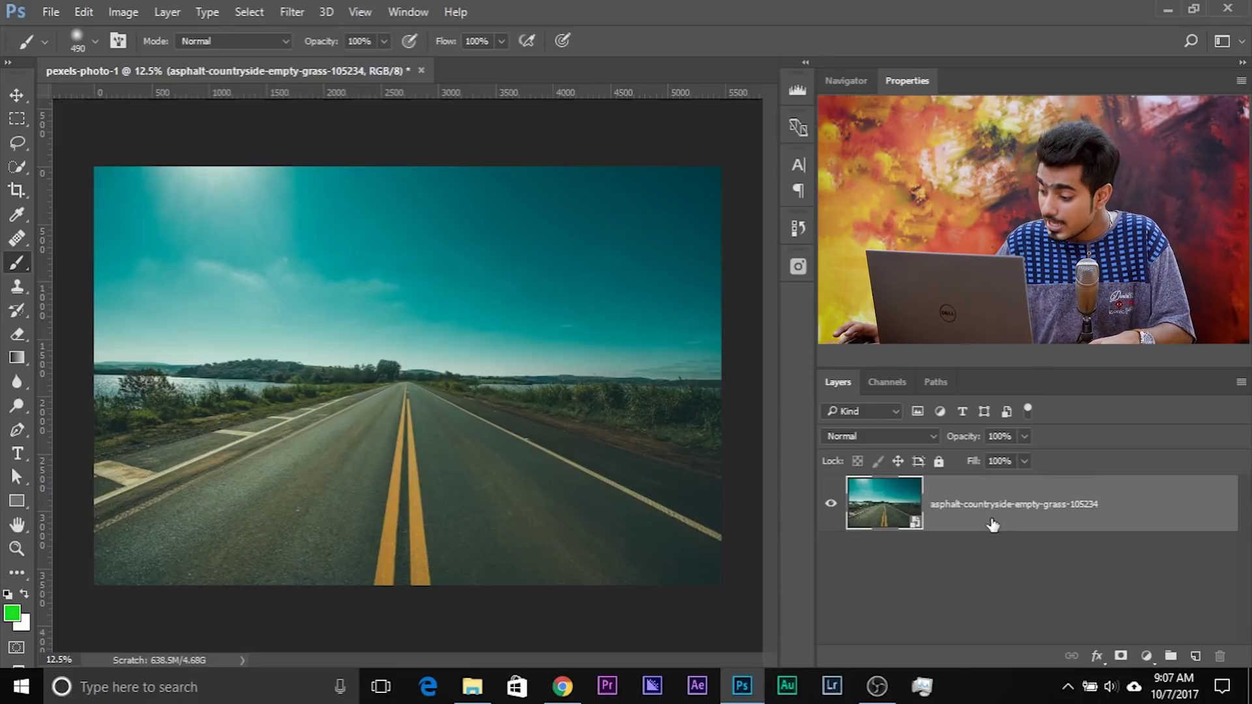
{"action": "left_click", "coordinate": [1146, 657]}
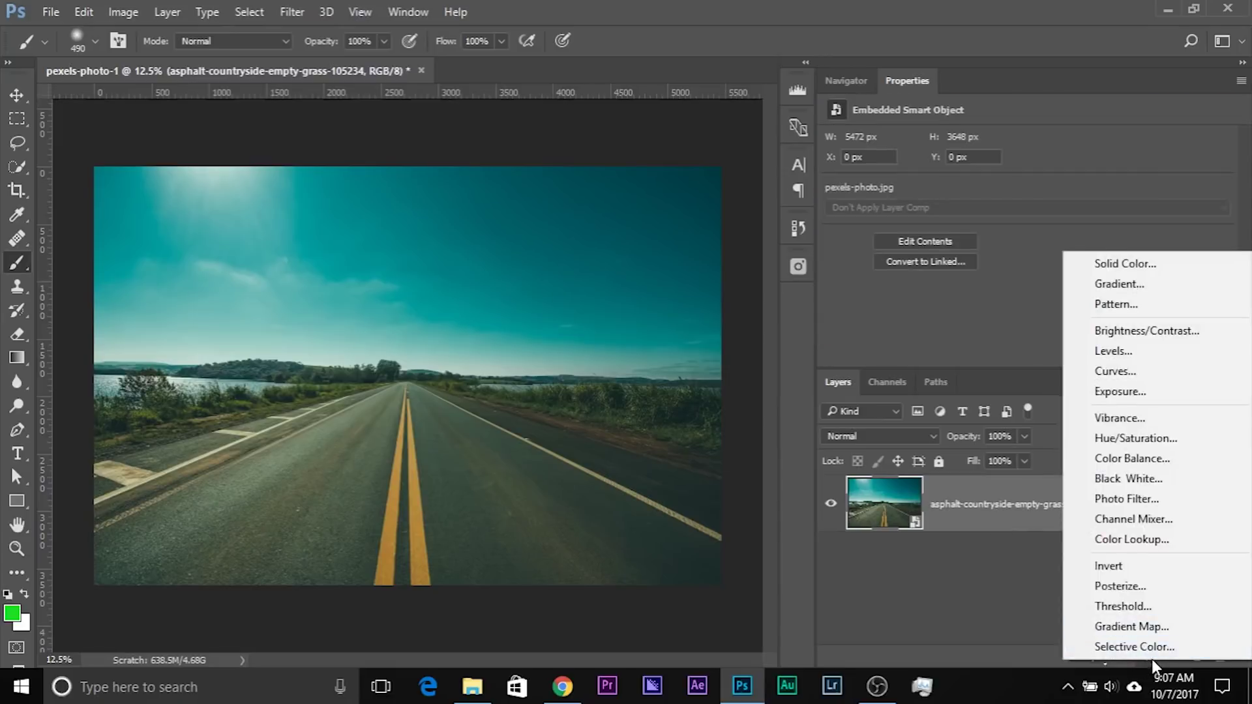
{"action": "left_click", "coordinate": [1113, 263]}
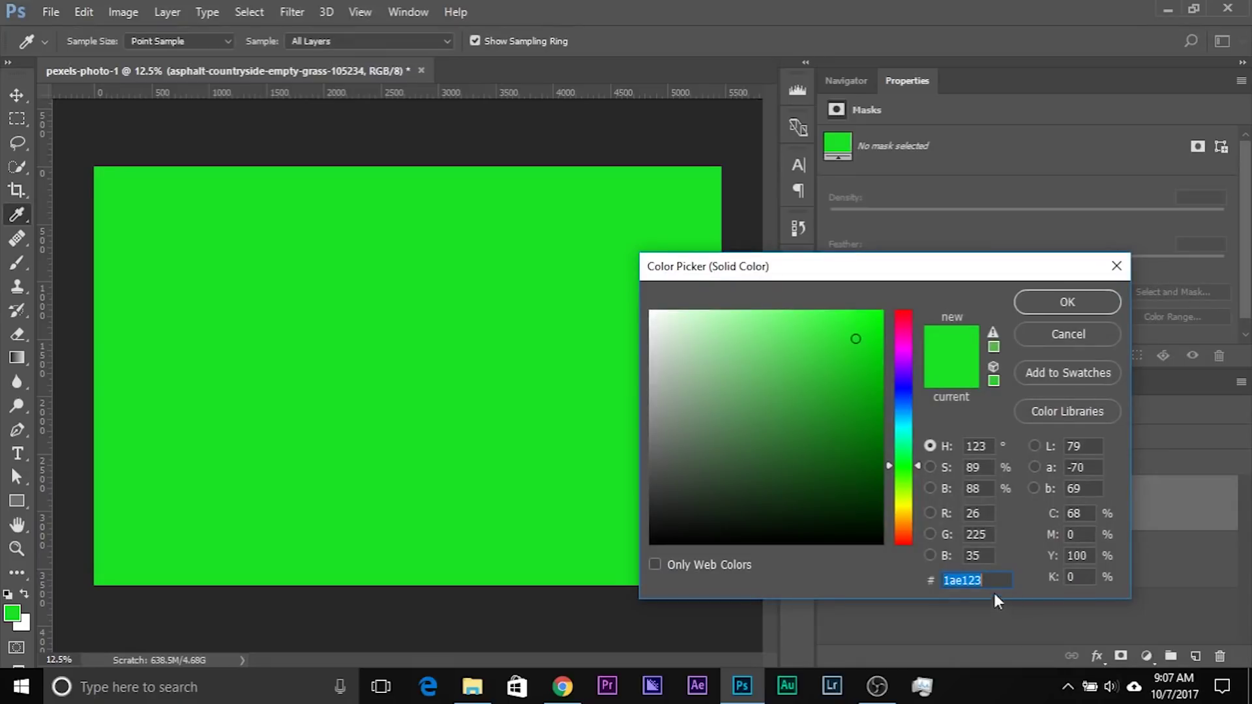
{"action": "type", "text": "808080"}
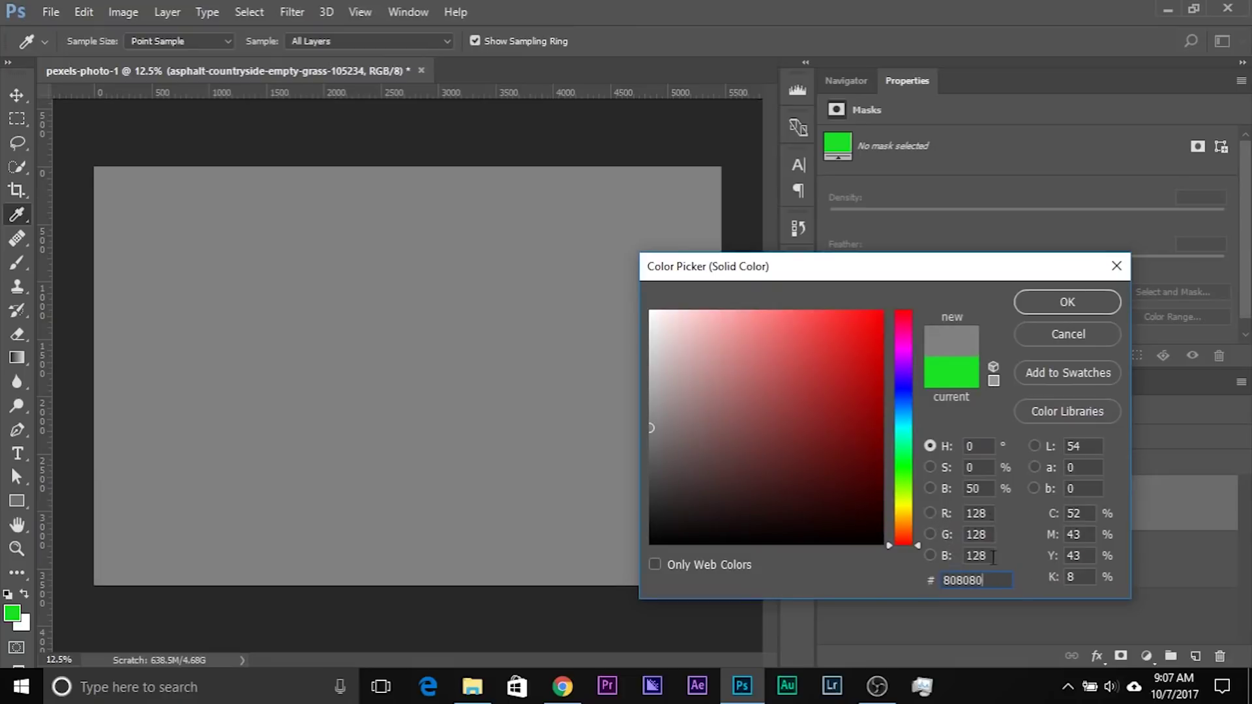
{"action": "left_click", "coordinate": [1091, 300]}
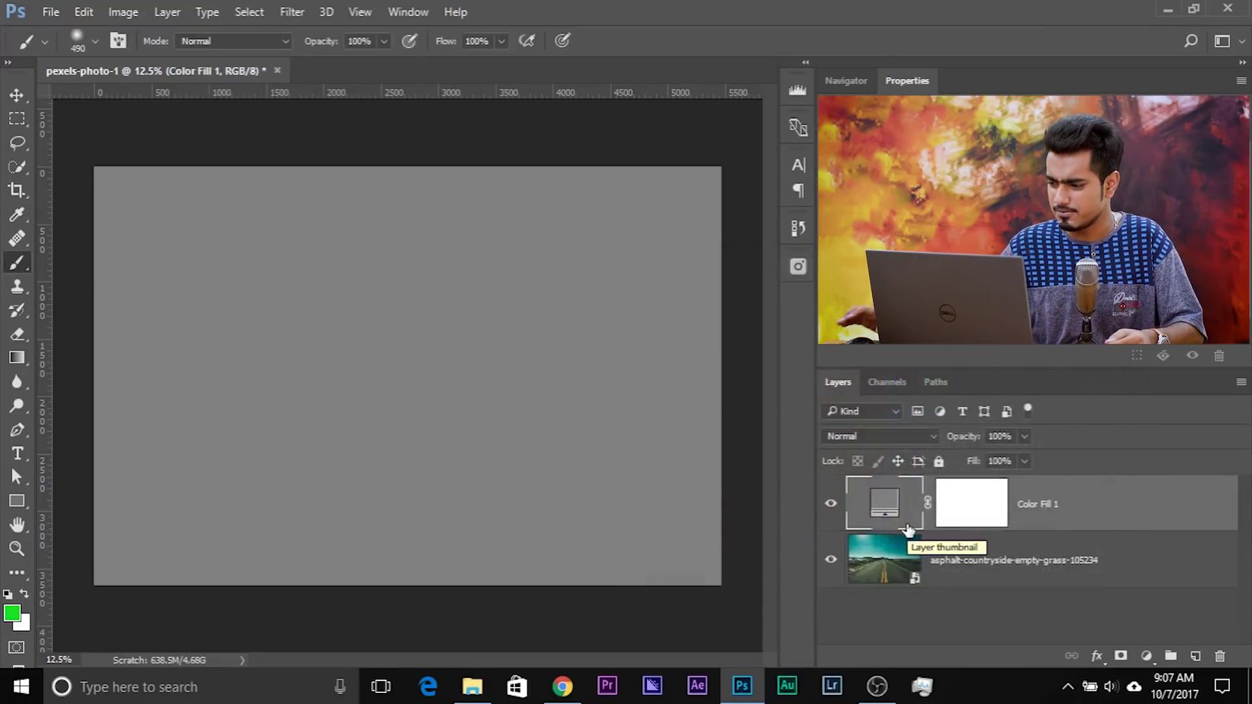
Delete Color Fill 1, create a gray-filled Overlay layer, then switch it to Normal blending.
{"action": "left_click_drag", "start_coordinate": [1124, 498], "coordinate": [1220, 656]}
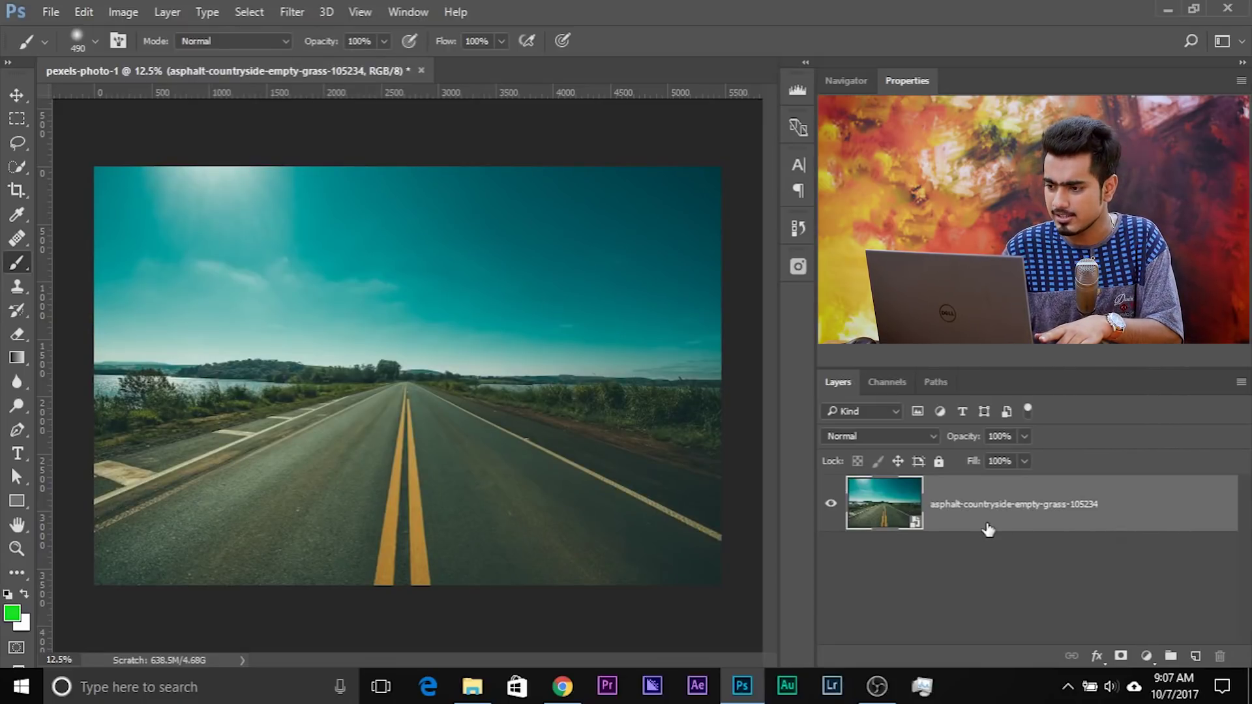
{"action": "key", "text": "ctrl+shift+n"}
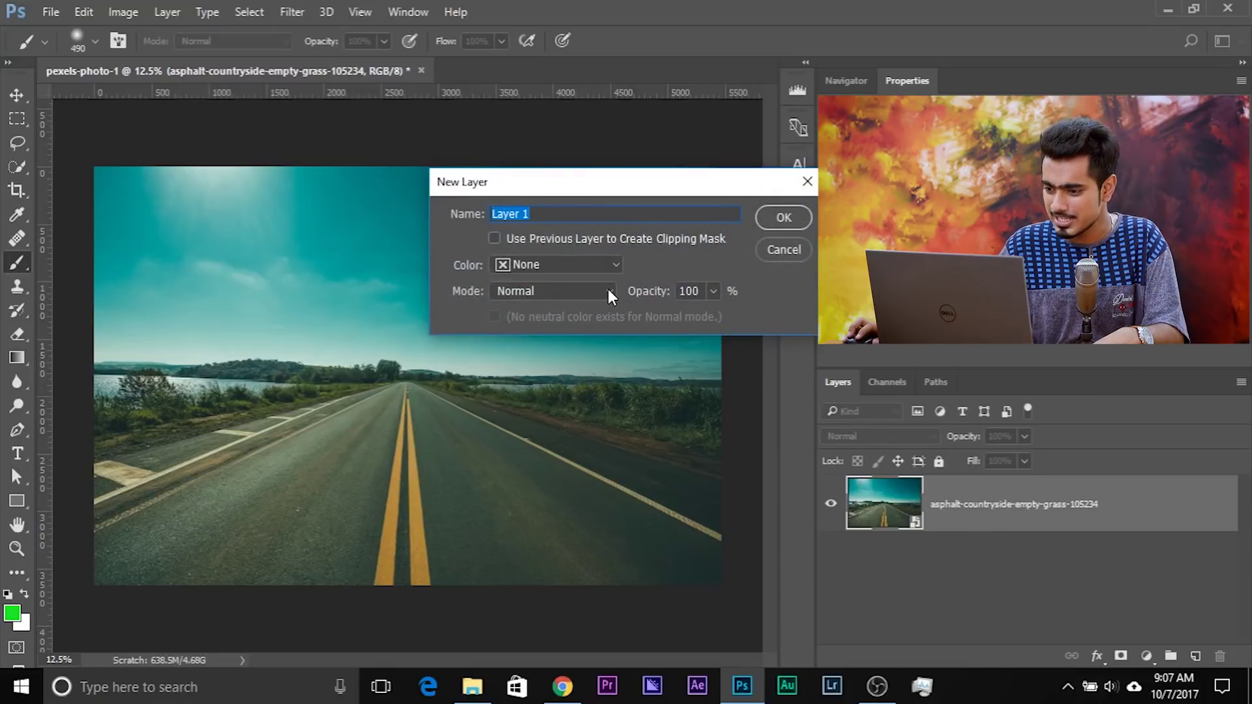
{"action": "left_click", "coordinate": [580, 290]}
{"action": "left_click", "coordinate": [535, 200]}
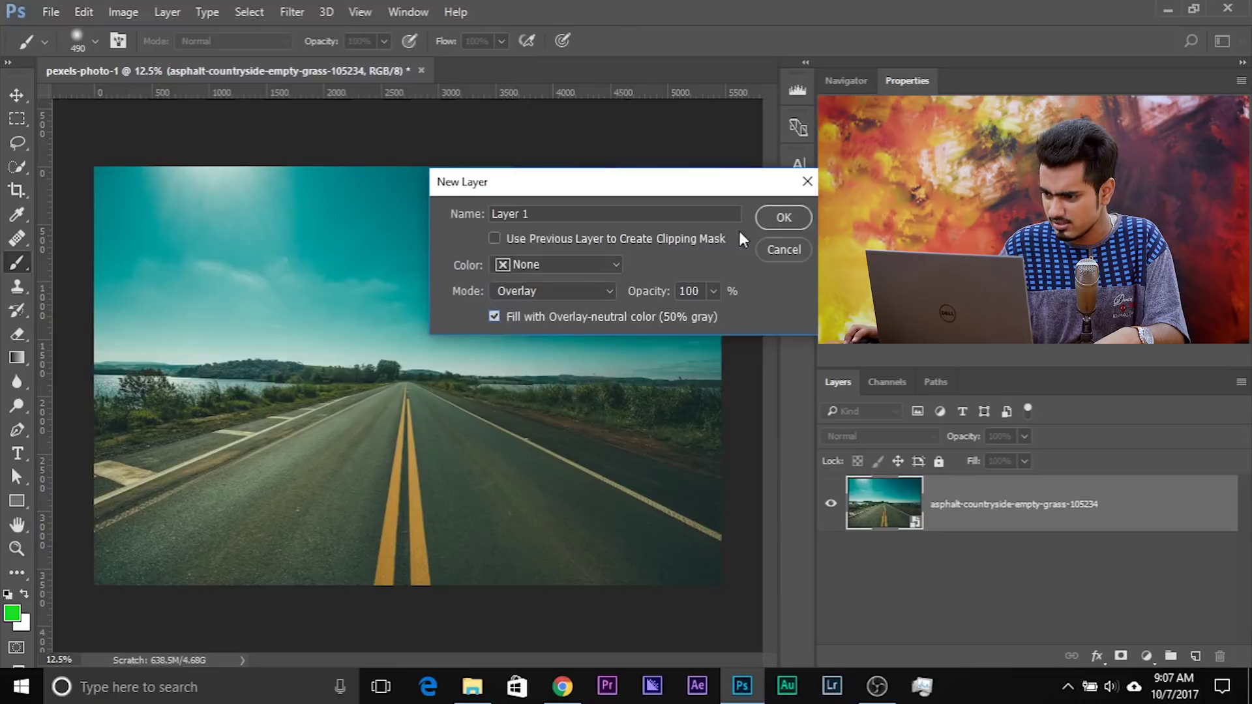
{"action": "left_click", "coordinate": [770, 217]}
{"action": "left_click", "coordinate": [857, 437]}
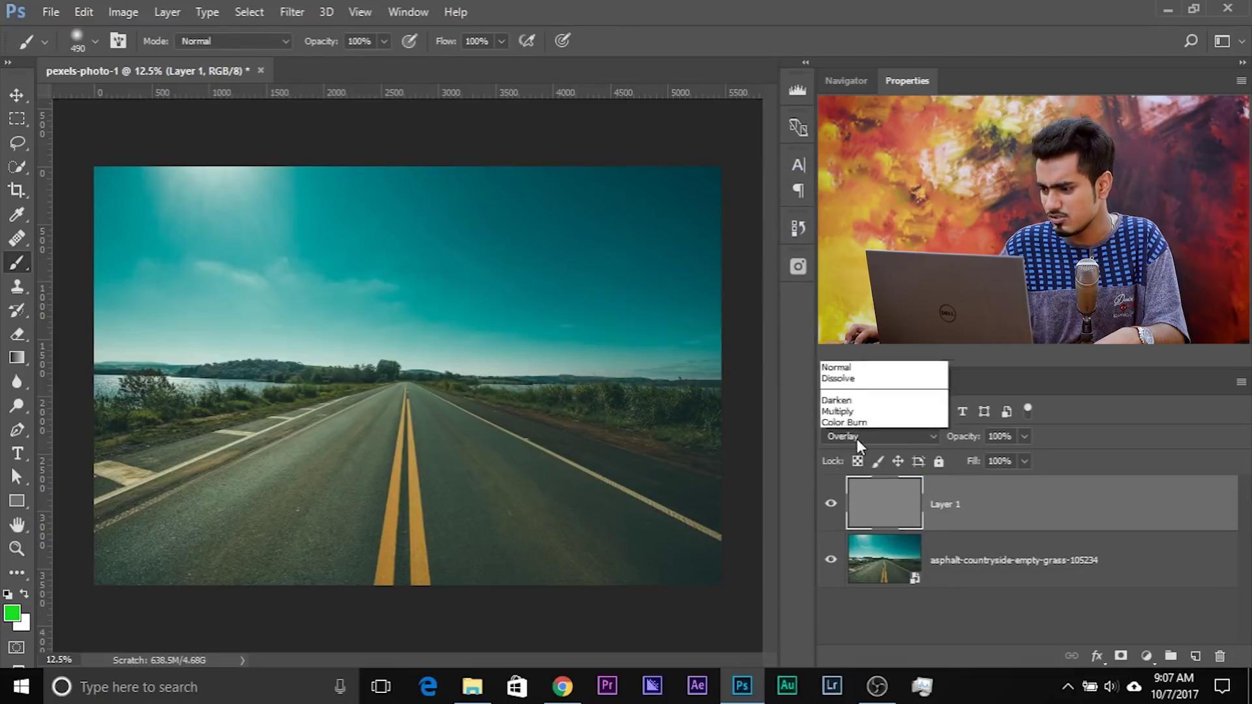
{"action": "left_click", "coordinate": [860, 80]}
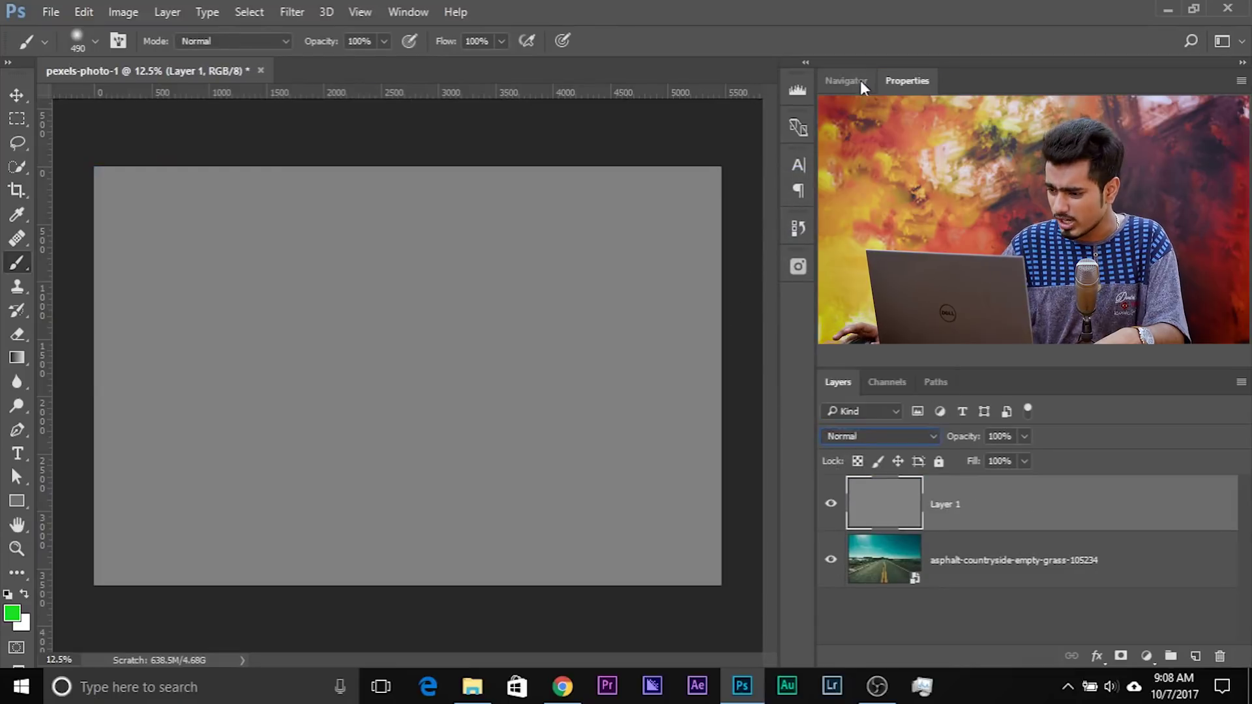
Delete that layer and add a new empty Layer 1 filled with 50% Gray.
{"action": "left_click_drag", "start_coordinate": [1083, 506], "coordinate": [1221, 656]}
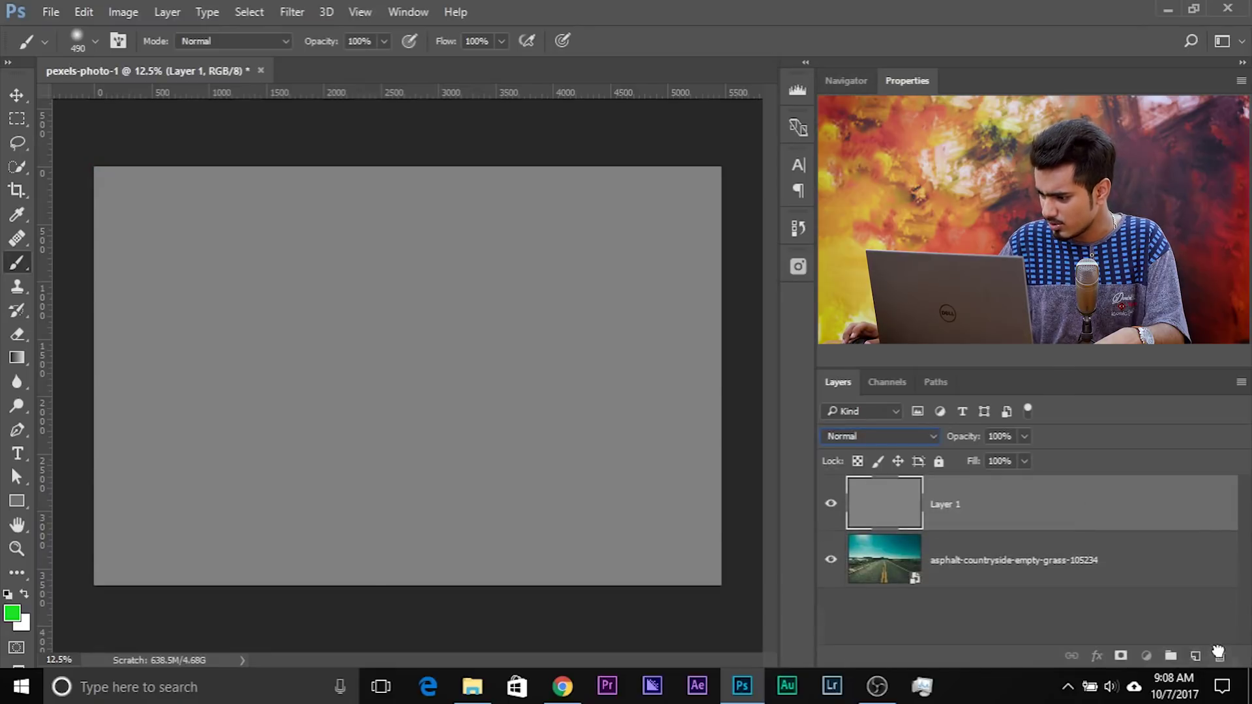
{"action": "left_click", "coordinate": [1193, 657]}
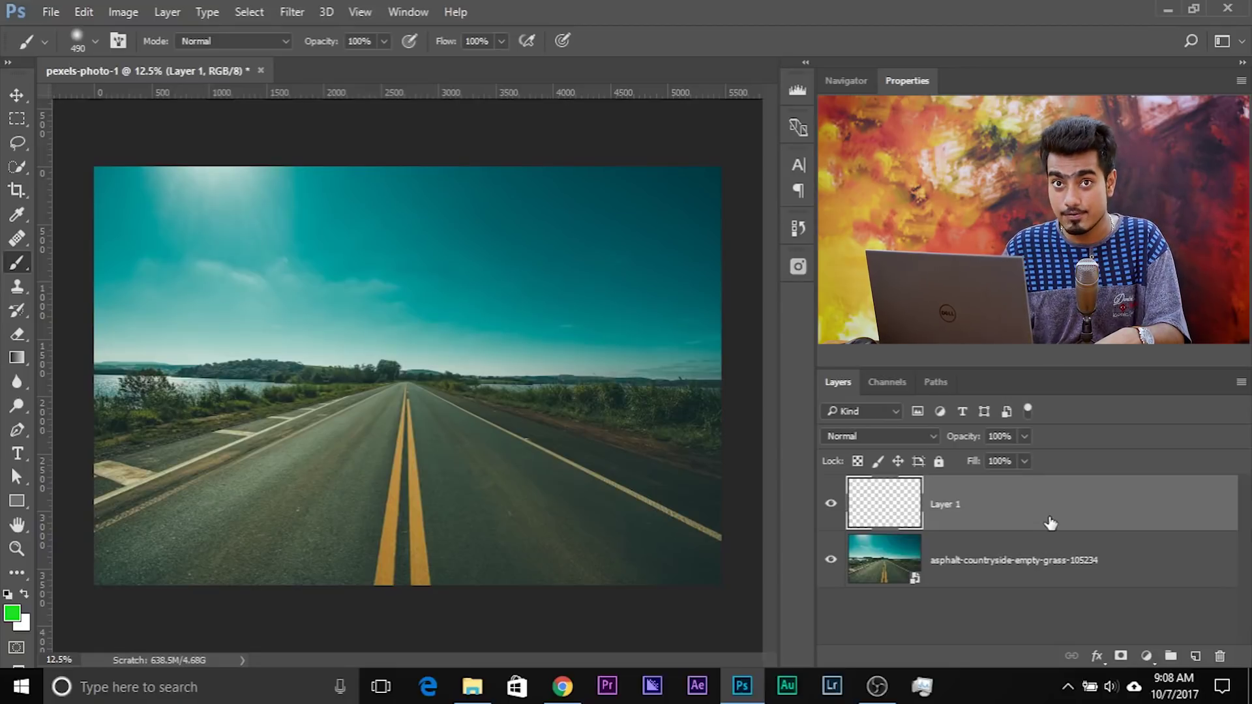
{"action": "key", "text": "shift+F5"}
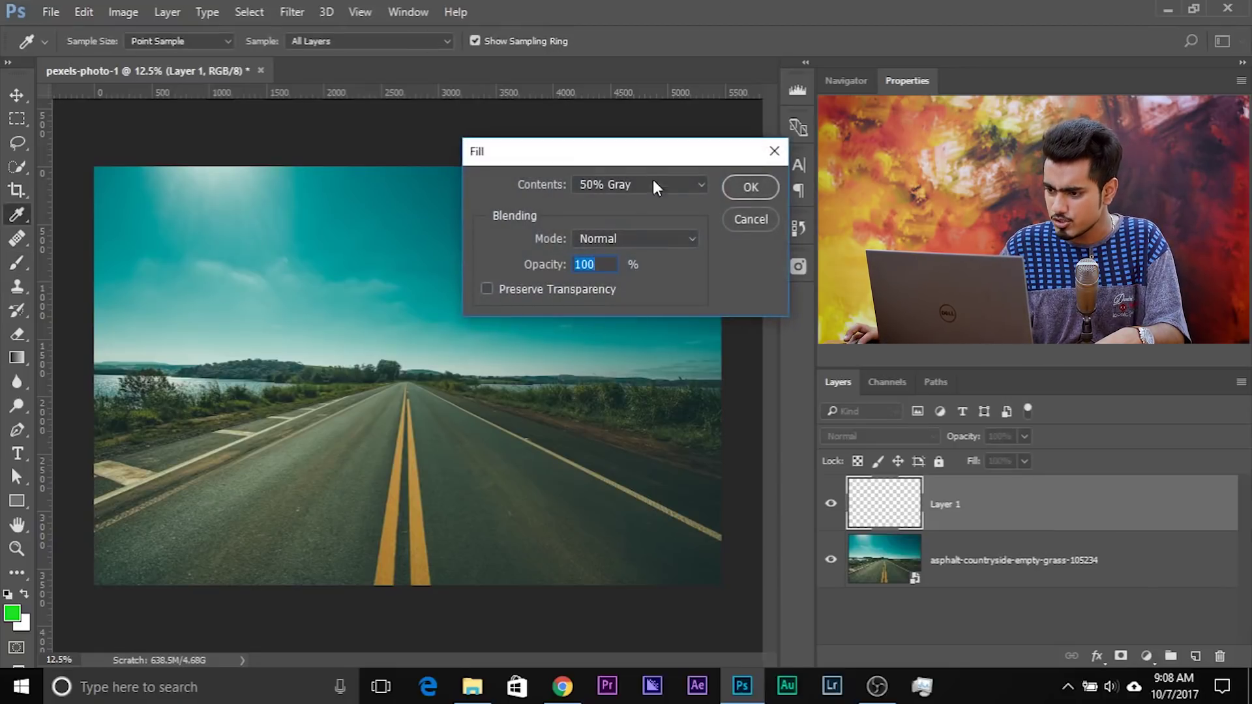
{"action": "left_click", "coordinate": [744, 189]}
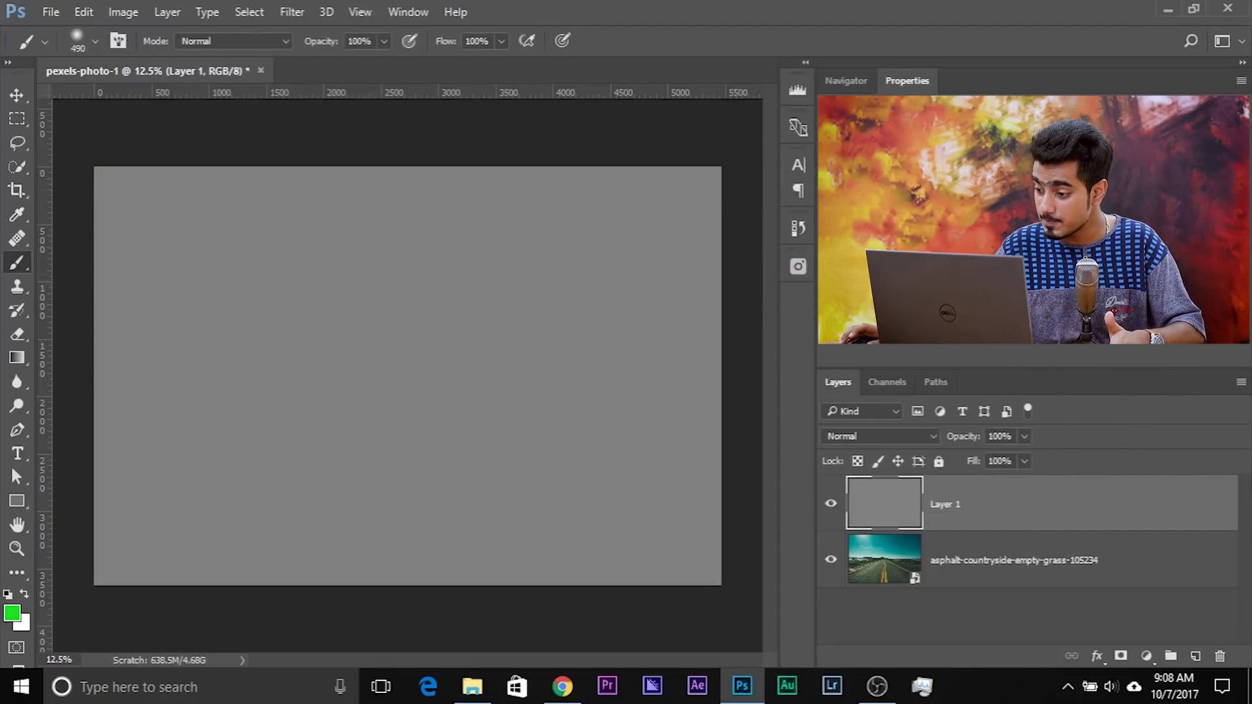
Set Layer 1 to Difference, hide it and the road photo, and add an empty Layer 2.
{"action": "left_click", "coordinate": [867, 435]}
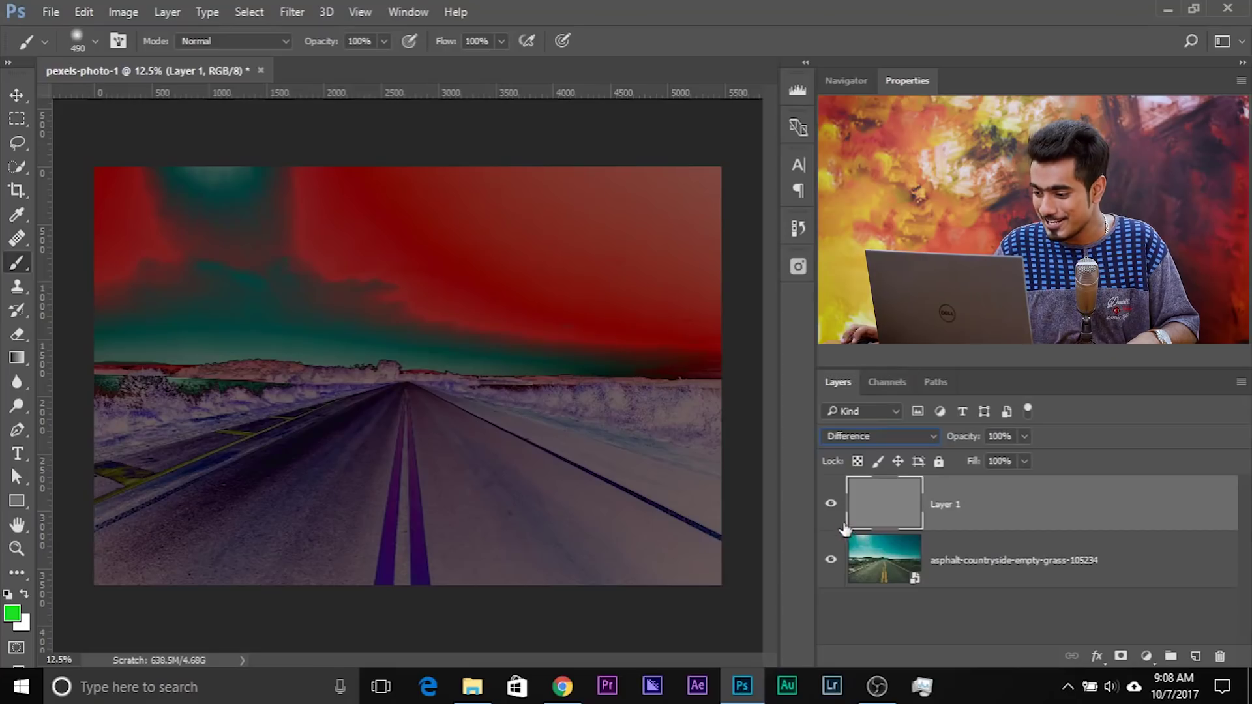
{"action": "left_click", "coordinate": [831, 504]}
{"action": "left_click", "coordinate": [831, 560]}
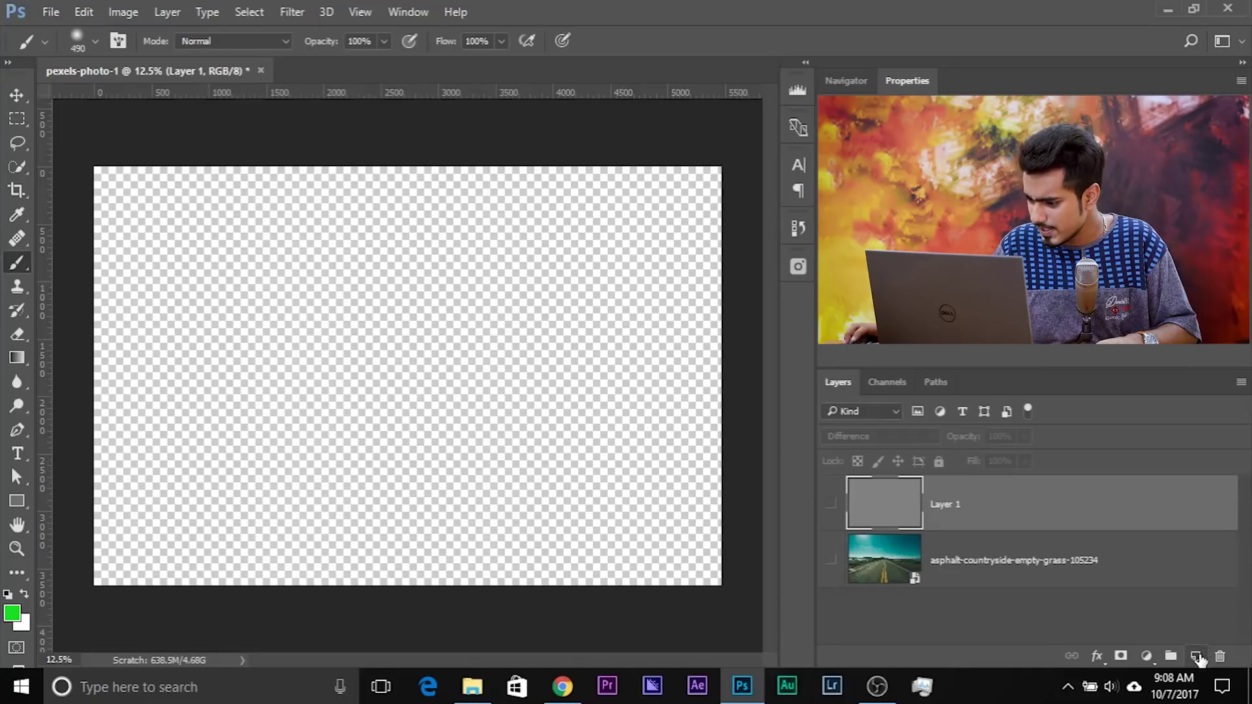
{"action": "left_click", "coordinate": [1197, 657]}
Enlarge the brush to 954 and soften it, paint a green dot on Layer 2, then add Layer 3.
{"action": "mouse_move", "coordinate": [224, 336]}
{"action": "left_mouse_down"}
{"action": "mouse_move", "coordinate": [294, 313]}
{"action": "mouse_move", "coordinate": [355, 261]}
{"action": "left_mouse_up"}
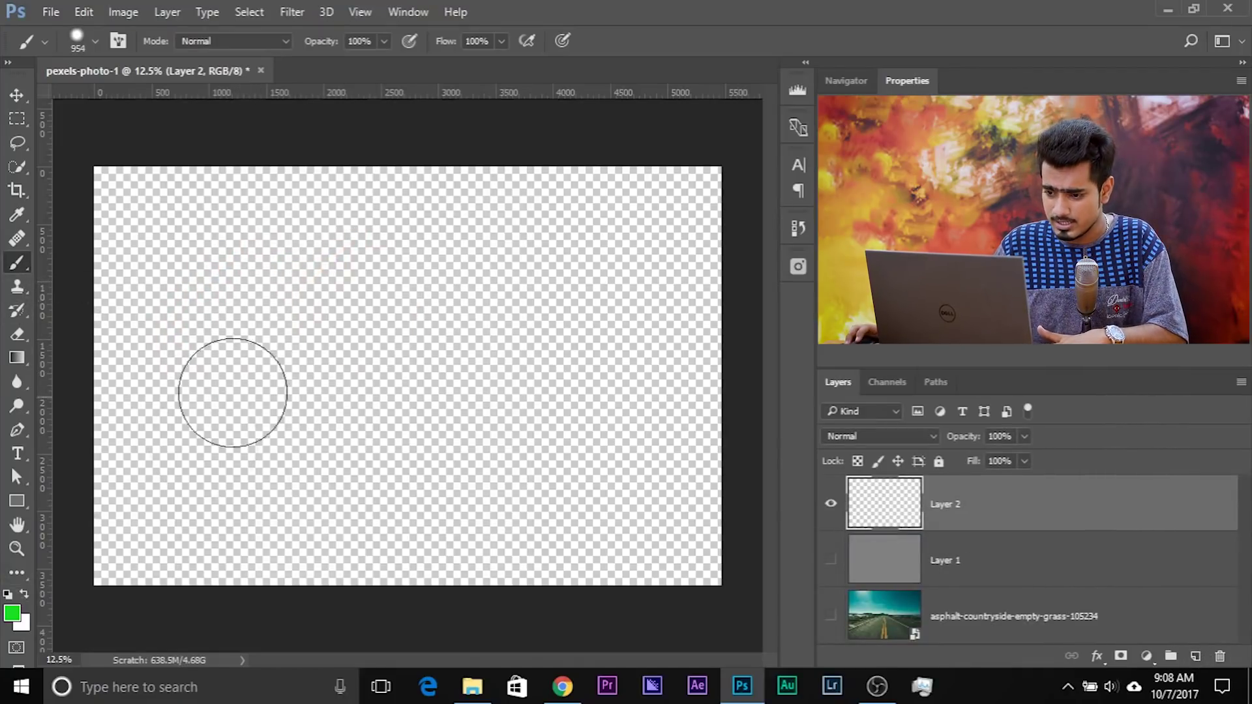
{"action": "left_click_drag", "start_coordinate": [316, 310], "coordinate": [353, 316]}
{"action": "left_click", "coordinate": [364, 309]}
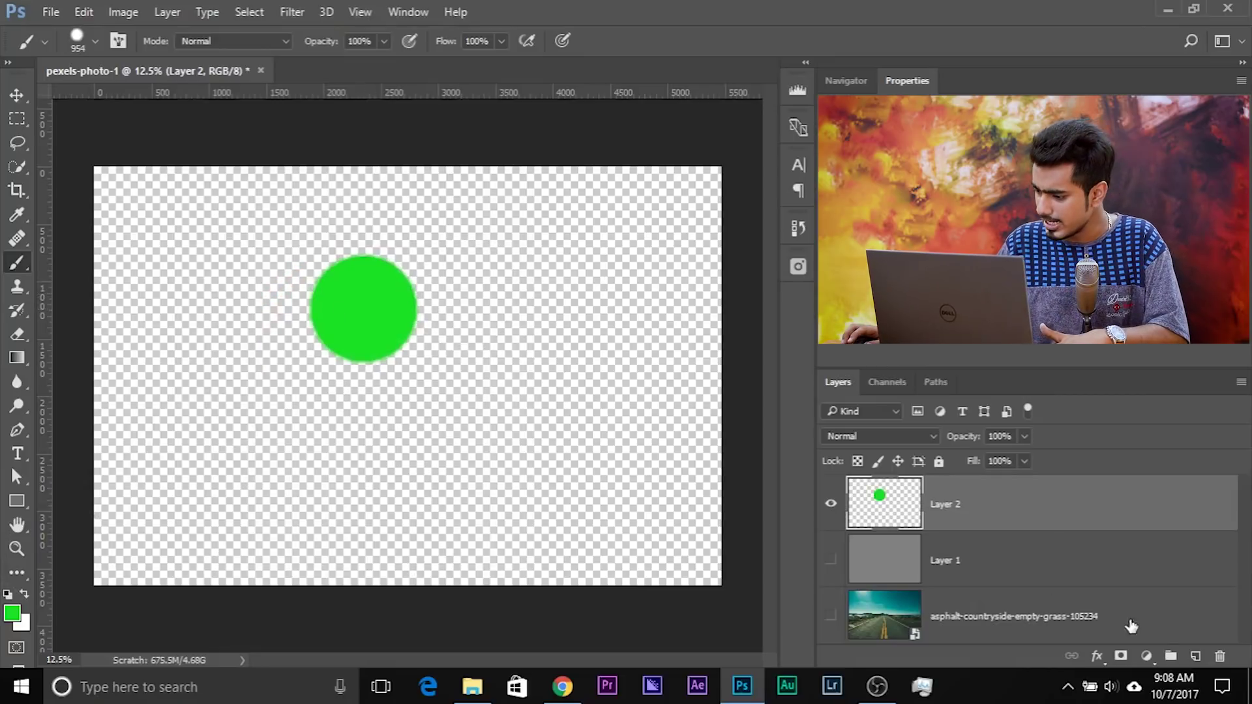
{"action": "left_click", "coordinate": [1197, 657]}
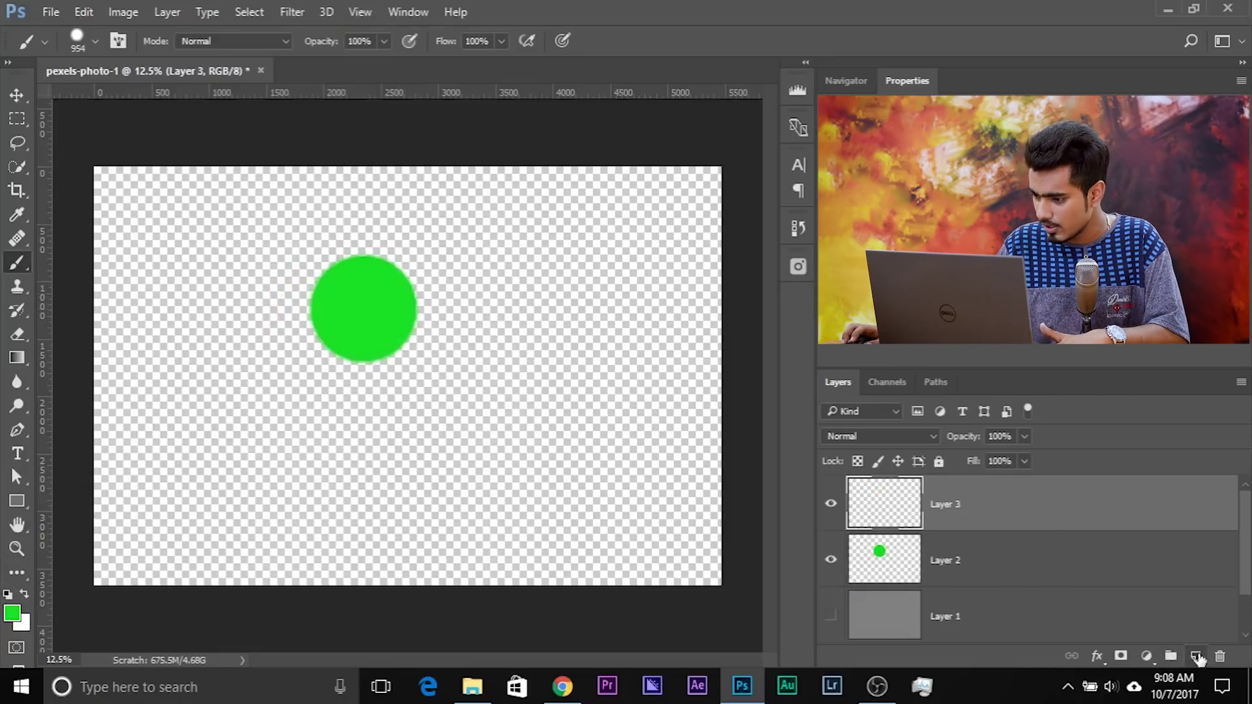
Paint an overlapping green dot on Layer 3 and set it to Difference so the overlap turns black.
{"action": "left_click", "coordinate": [387, 297]}
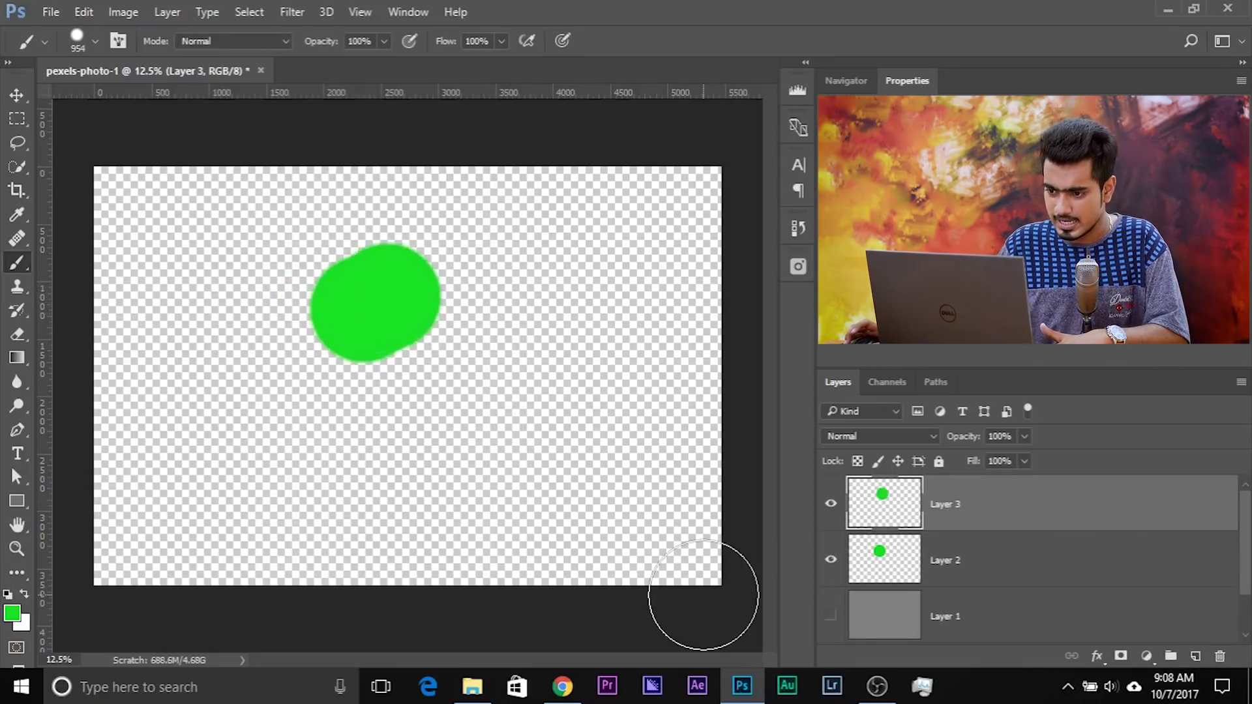
{"action": "left_click", "coordinate": [832, 514]}
{"action": "left_click", "coordinate": [832, 513]}
{"action": "left_click", "coordinate": [863, 437]}
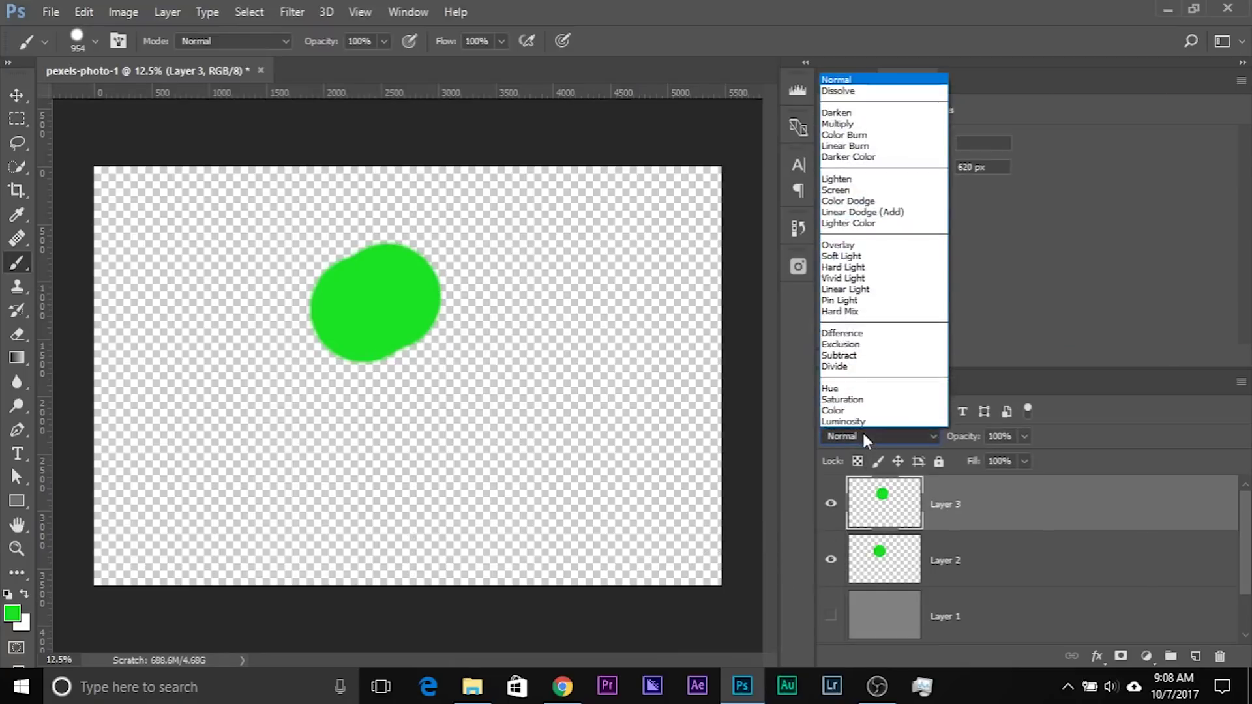
{"action": "left_click", "coordinate": [842, 334]}
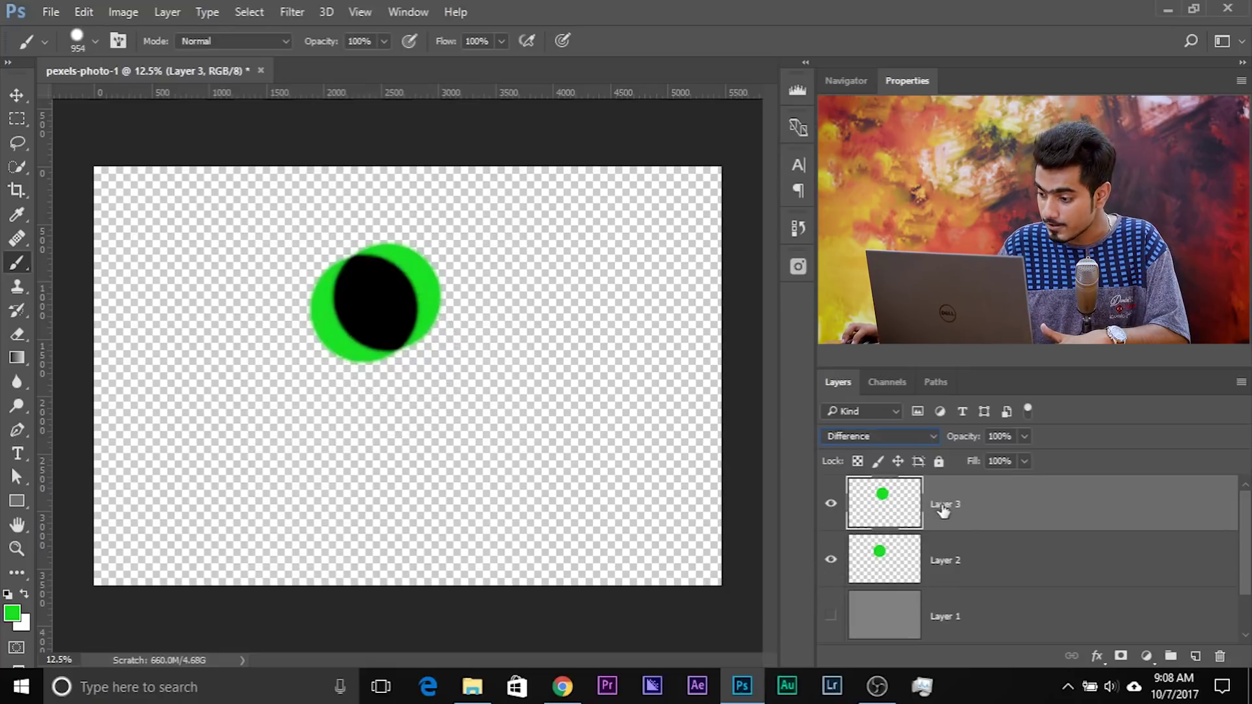
Check Layer 2's blend mode, reselect Layer 3, and open the foreground colour picker.
{"action": "left_click", "coordinate": [978, 570]}
{"action": "left_click", "coordinate": [972, 520]}
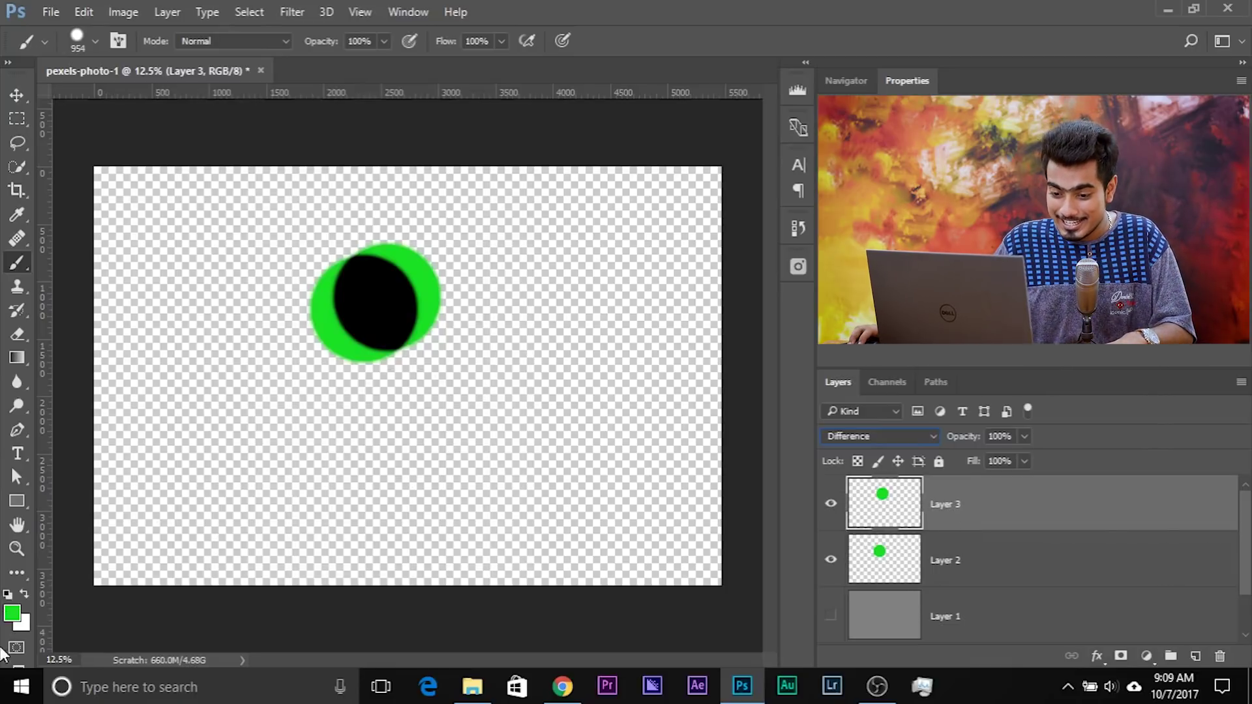
{"action": "left_click", "coordinate": [10, 616]}
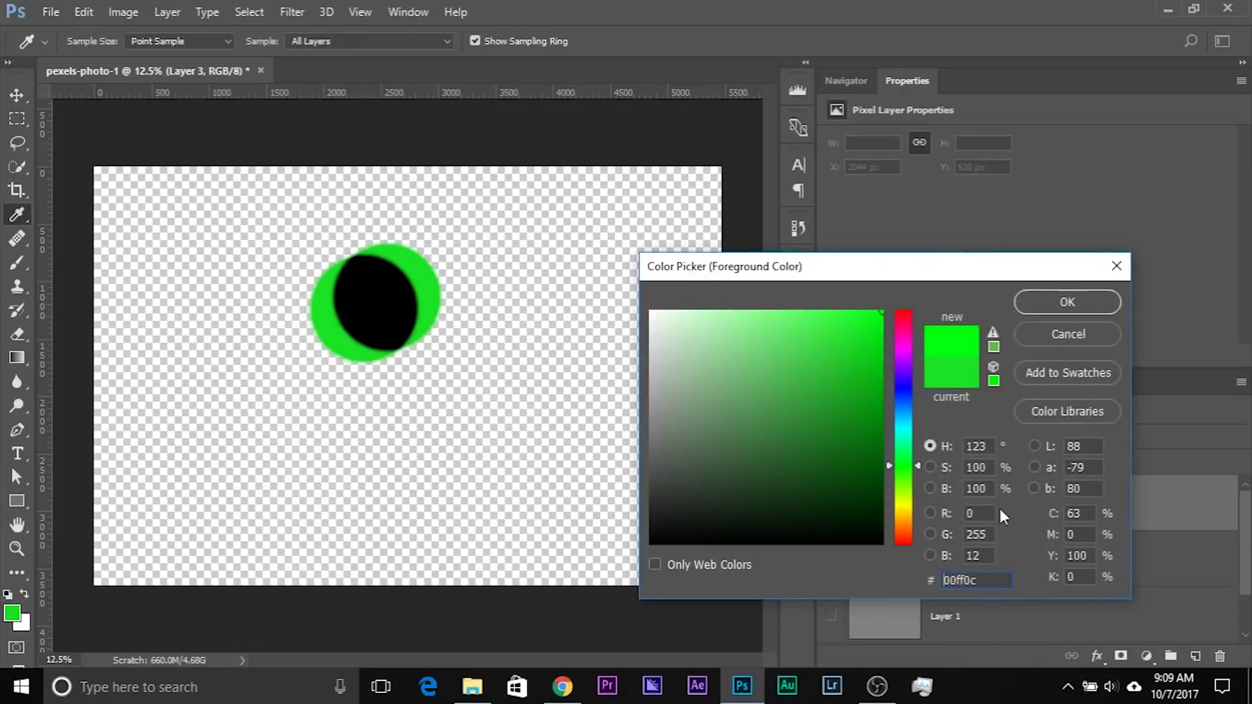
Cancel the colour picker edits, keeping green, and delete both green dot layers.
{"action": "type", "text": "0"}
{"action": "left_click", "coordinate": [978, 513]}
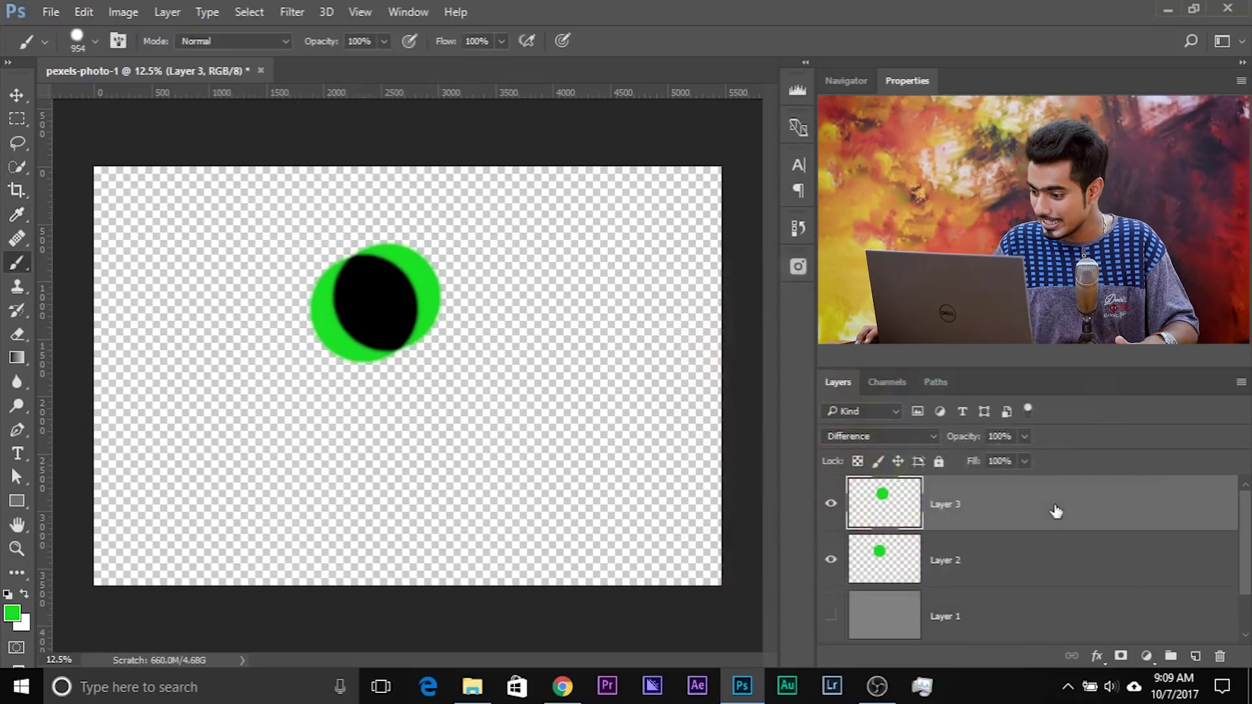
{"action": "mouse_move", "coordinate": [1057, 511]}
{"action": "left_mouse_down"}
{"action": "mouse_move", "coordinate": [1208, 609]}
{"action": "mouse_move", "coordinate": [1129, 575]}
{"action": "mouse_move", "coordinate": [1220, 657]}
{"action": "left_mouse_up"}
{"action": "left_click", "coordinate": [831, 504]}
Show the Difference-blended gray Layer 1 over the road photo and switch to the Move tool.
{"action": "left_click", "coordinate": [831, 560]}
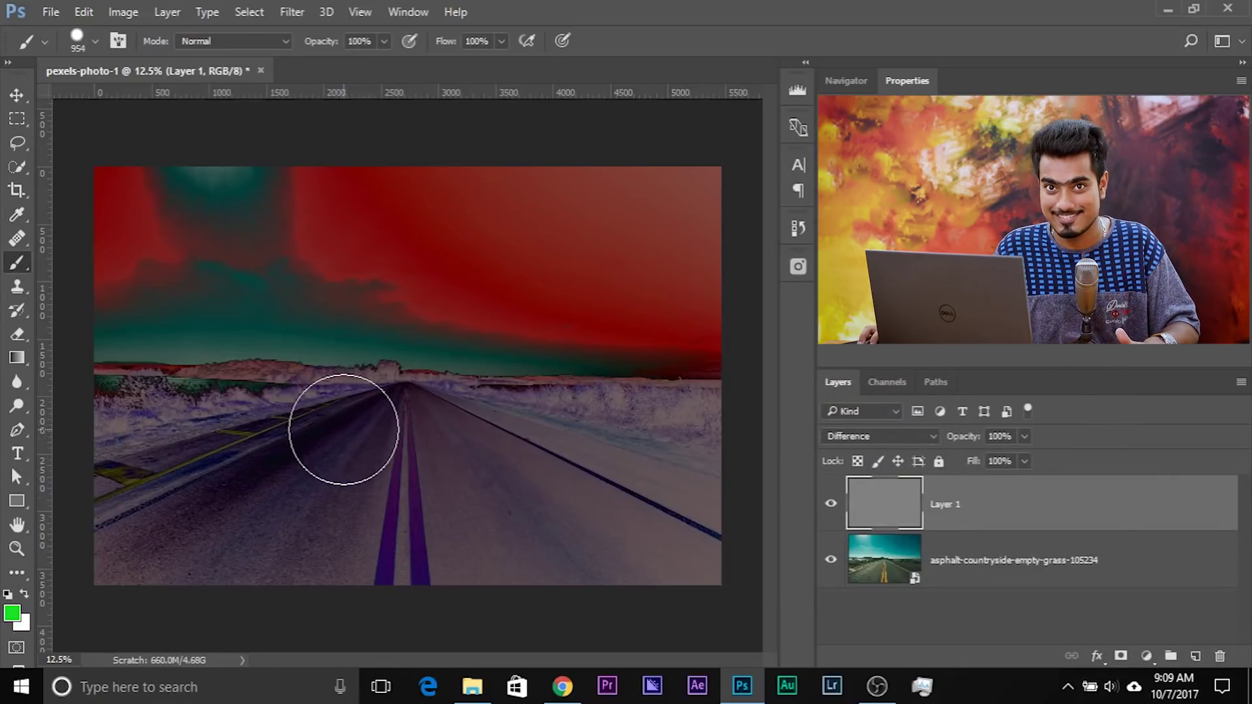
{"action": "left_click", "coordinate": [19, 95]}
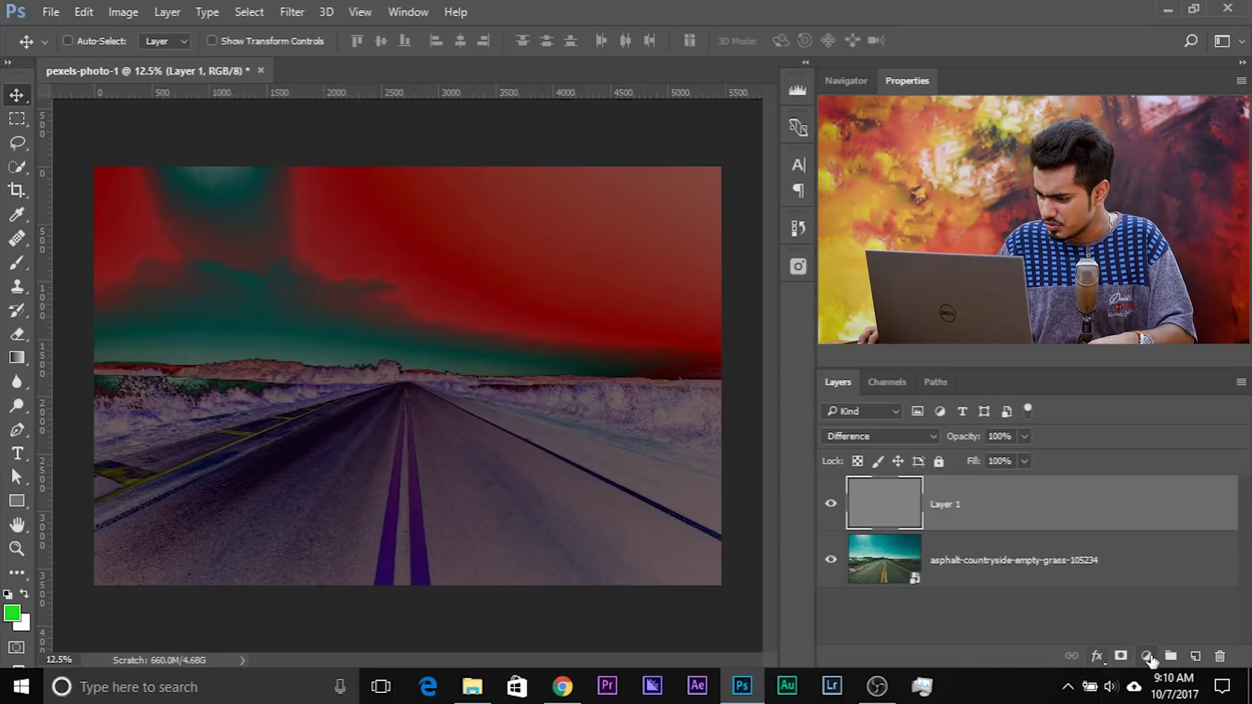
{"action": "left_click", "coordinate": [1147, 655]}
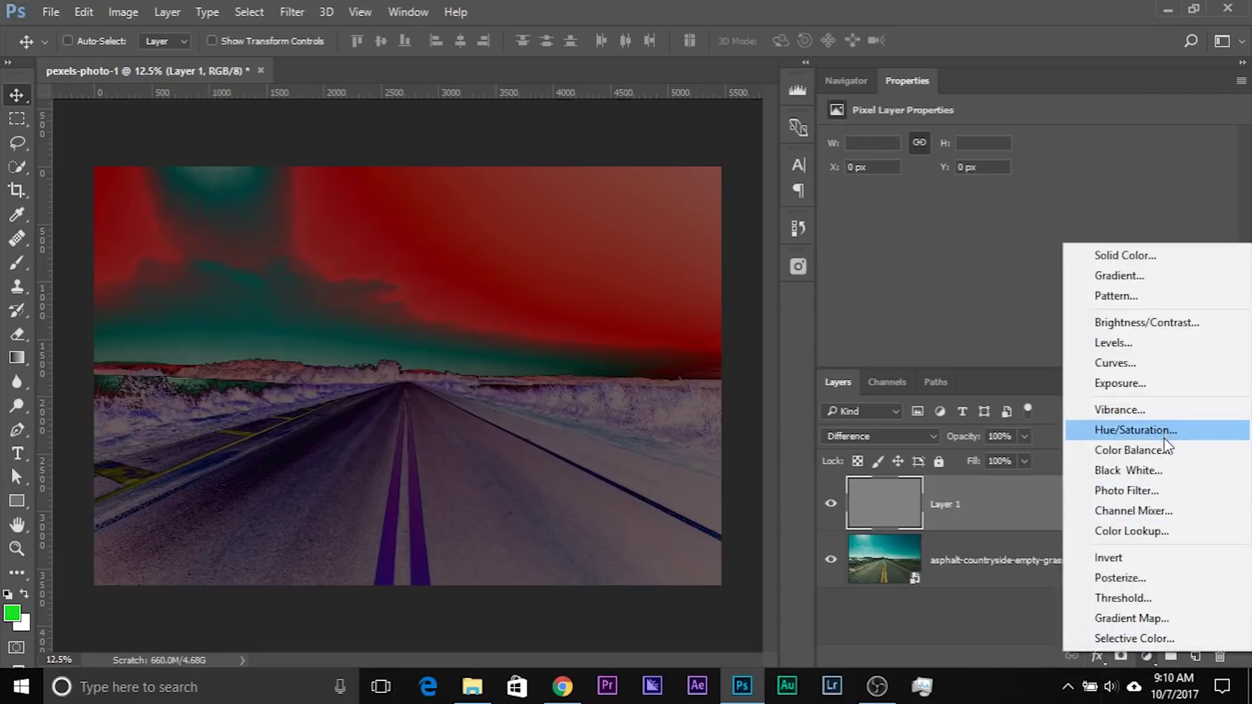
Add a Threshold adjustment layer at level 16 and an empty Layer 2 above it.
{"action": "left_click", "coordinate": [1124, 598]}
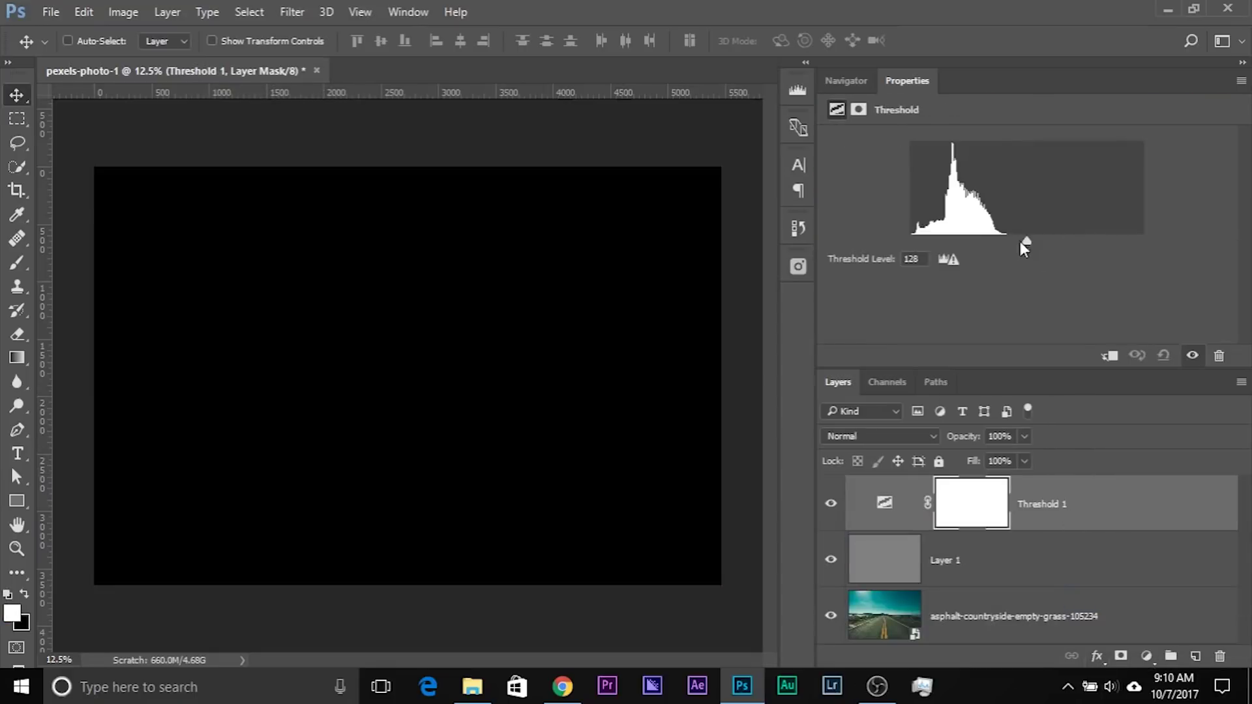
{"action": "left_click_drag", "start_coordinate": [1020, 242], "coordinate": [925, 241]}
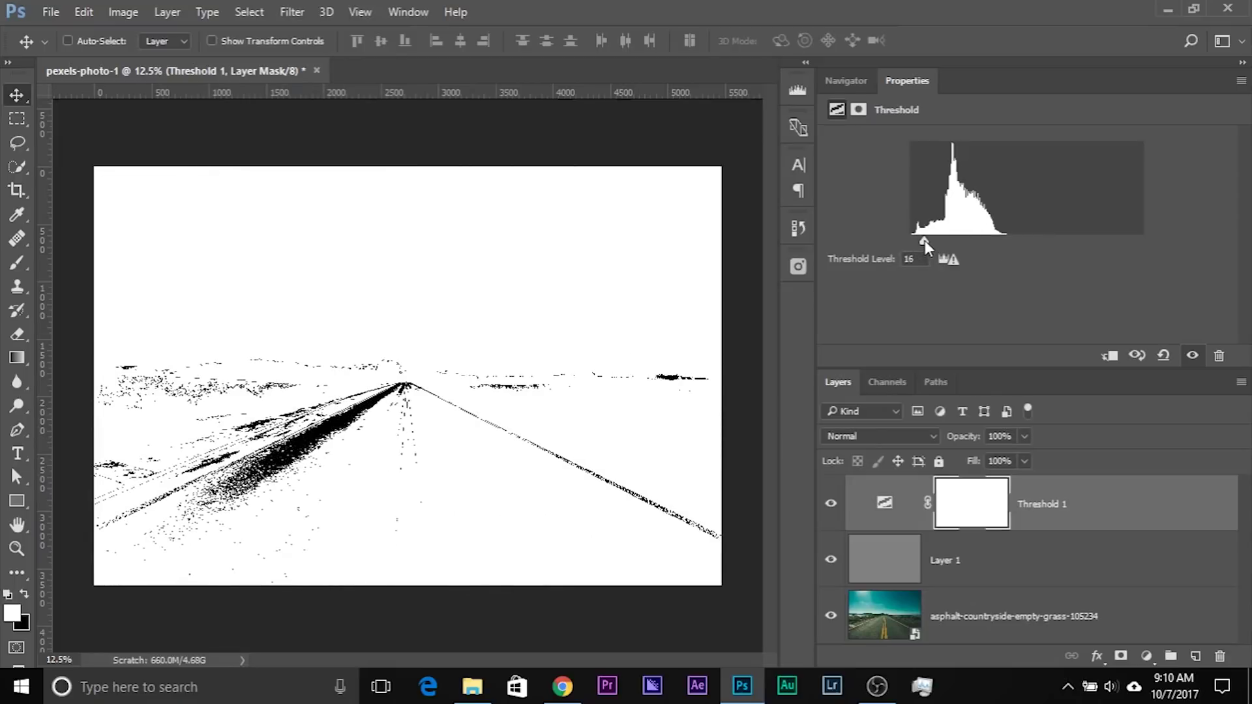
{"action": "left_click", "coordinate": [1195, 657]}
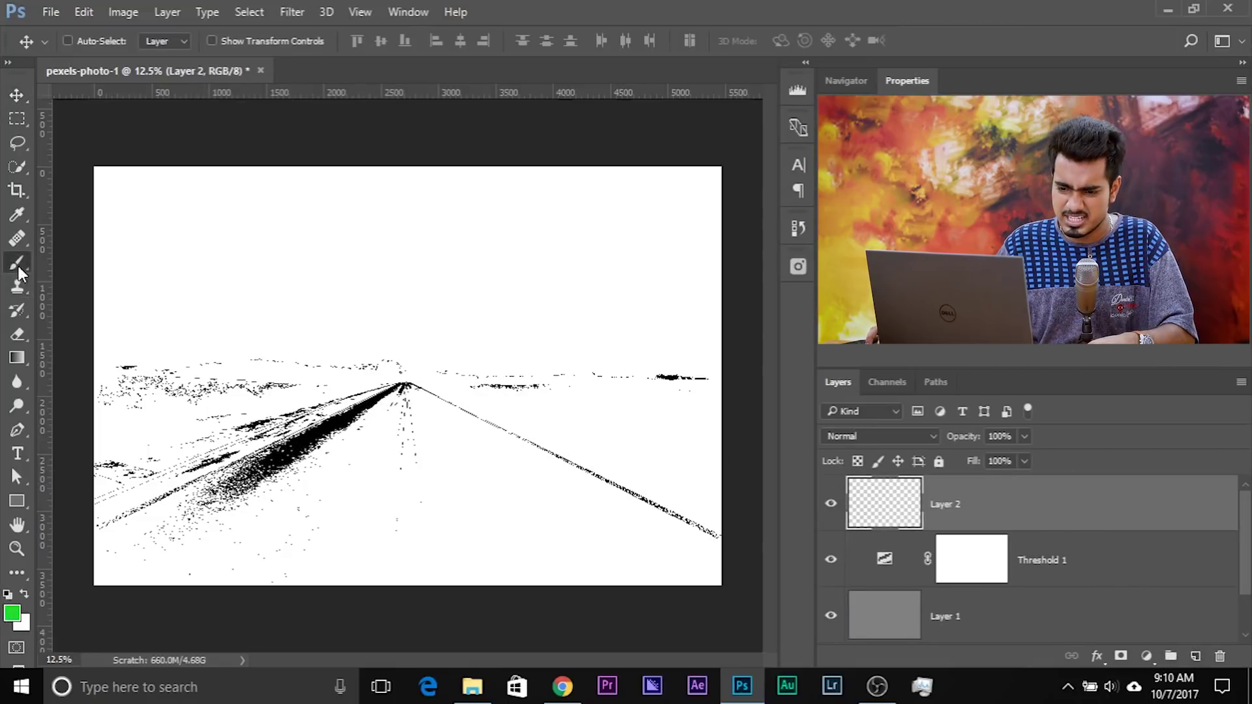
Set a 58 px green brush and paint a loop around the black patch on the left road lane.
{"action": "left_click", "coordinate": [18, 263]}
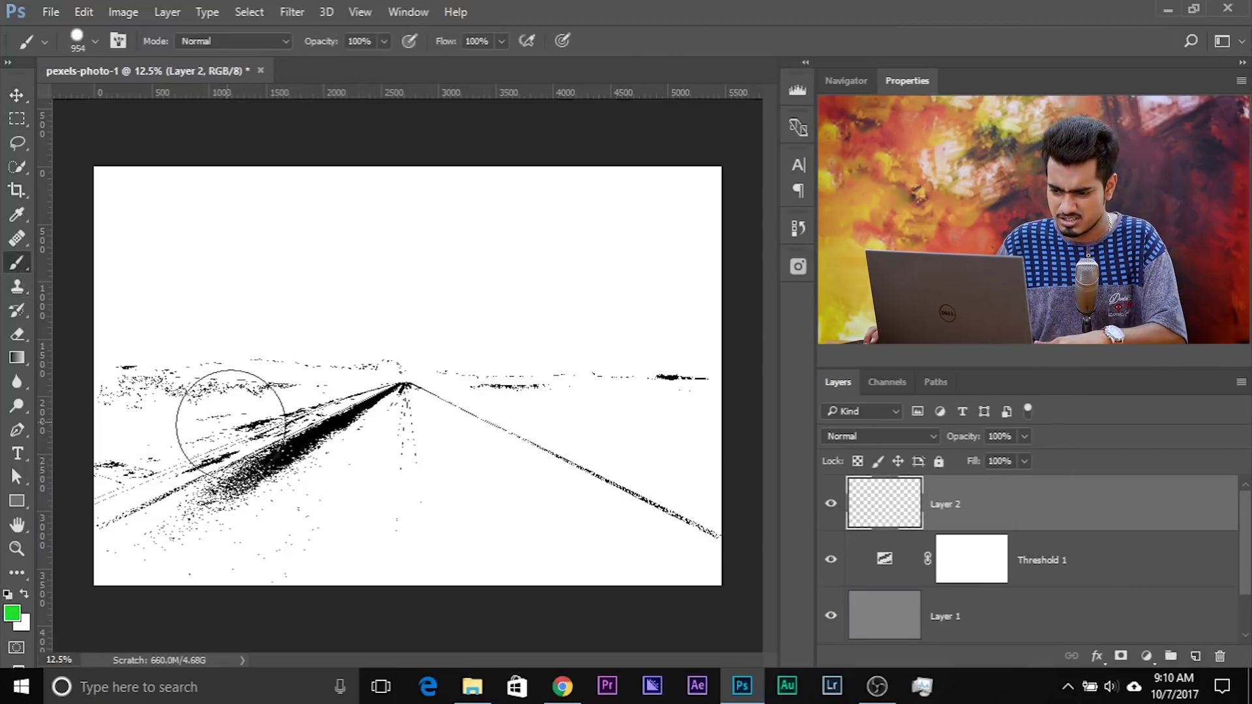
{"action": "left_click_drag", "start_coordinate": [231, 420], "coordinate": [246, 442]}
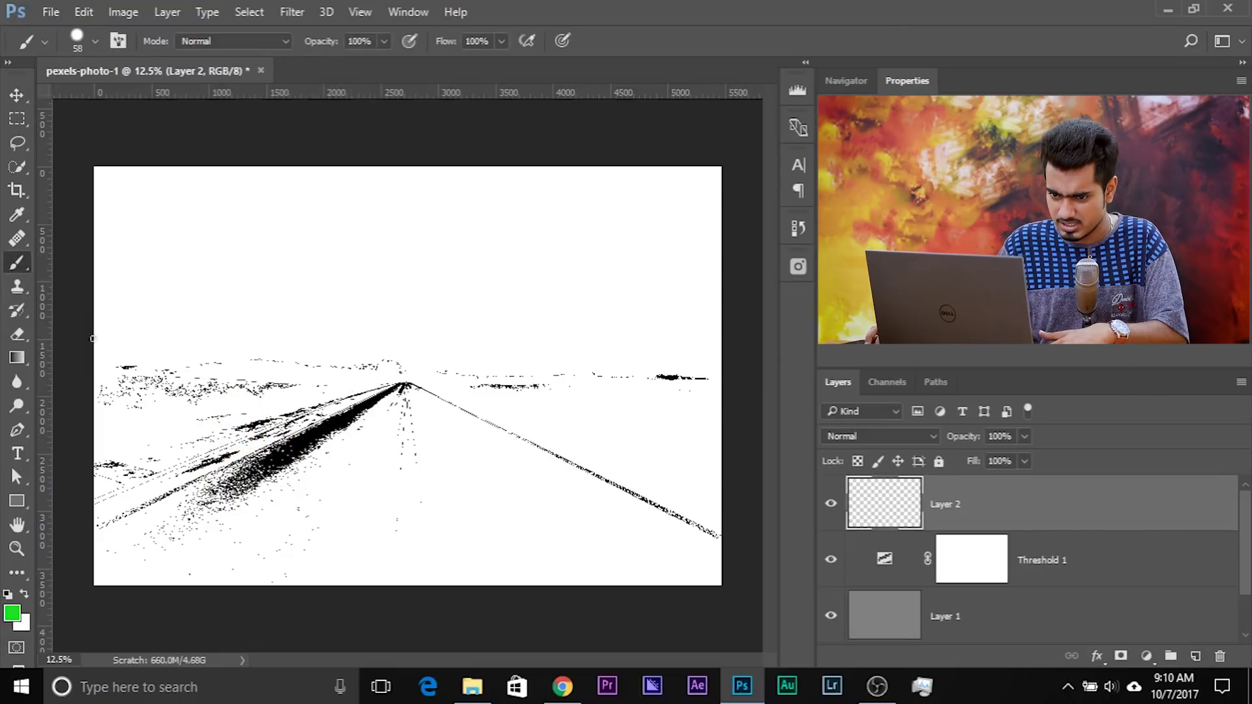
{"action": "left_click", "coordinate": [29, 216]}
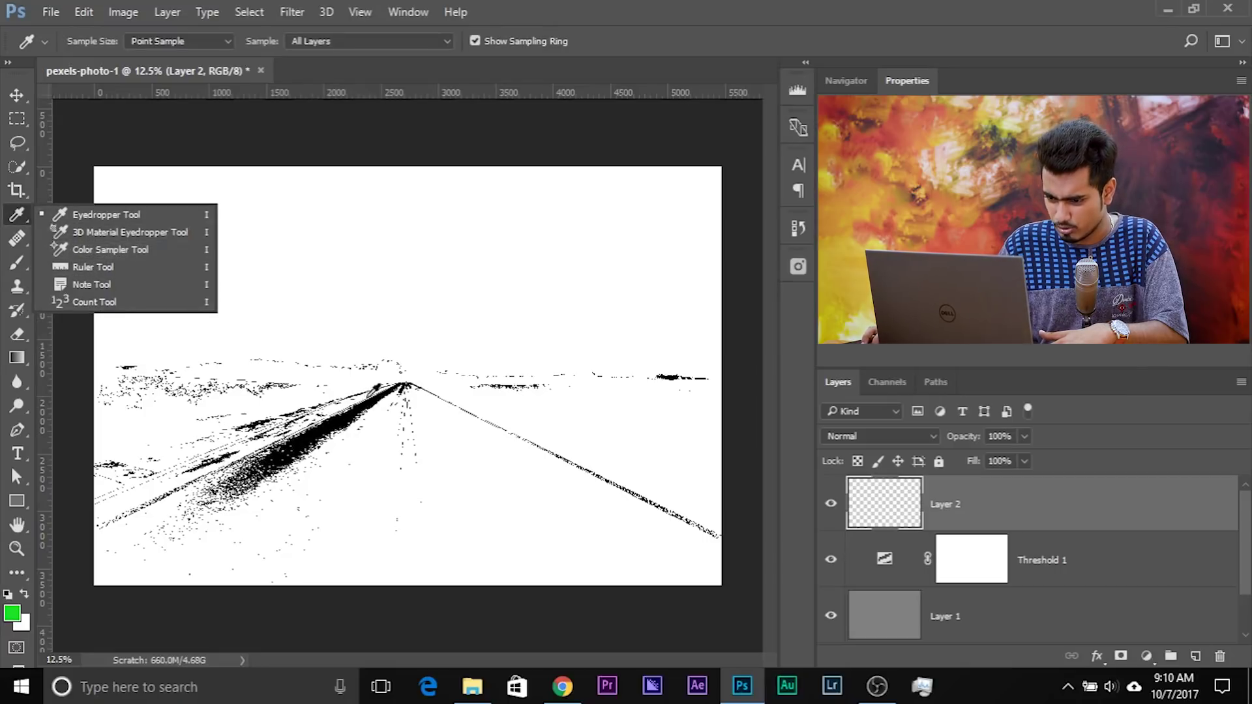
{"action": "left_click", "coordinate": [105, 215]}
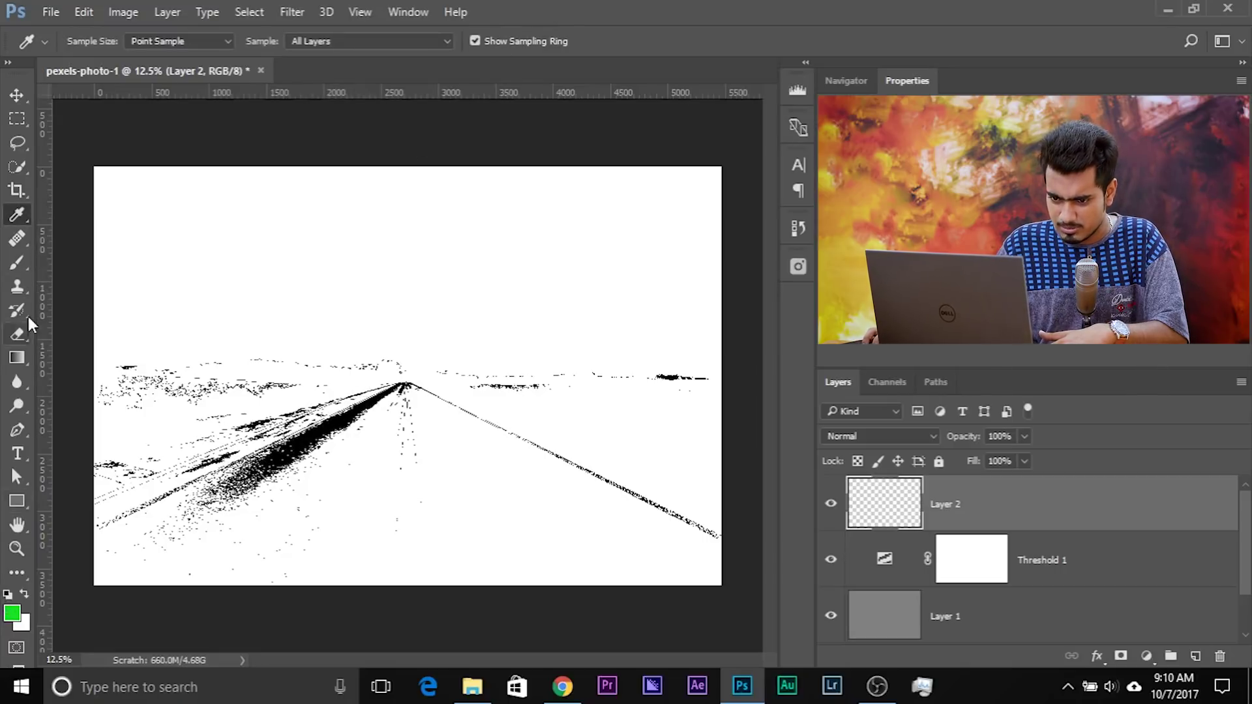
{"action": "key", "text": "b"}
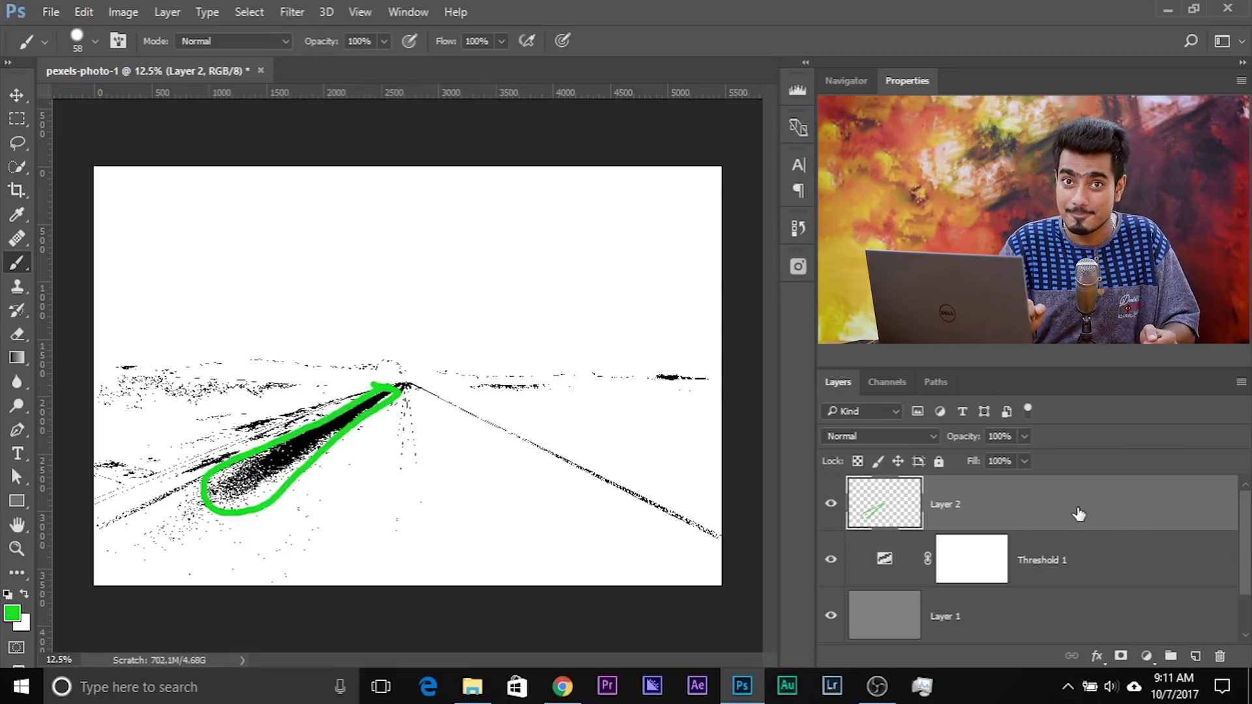
{"action": "scroll", "coordinate": [1057, 610], "scroll_direction": "down", "scroll_amount": 1}
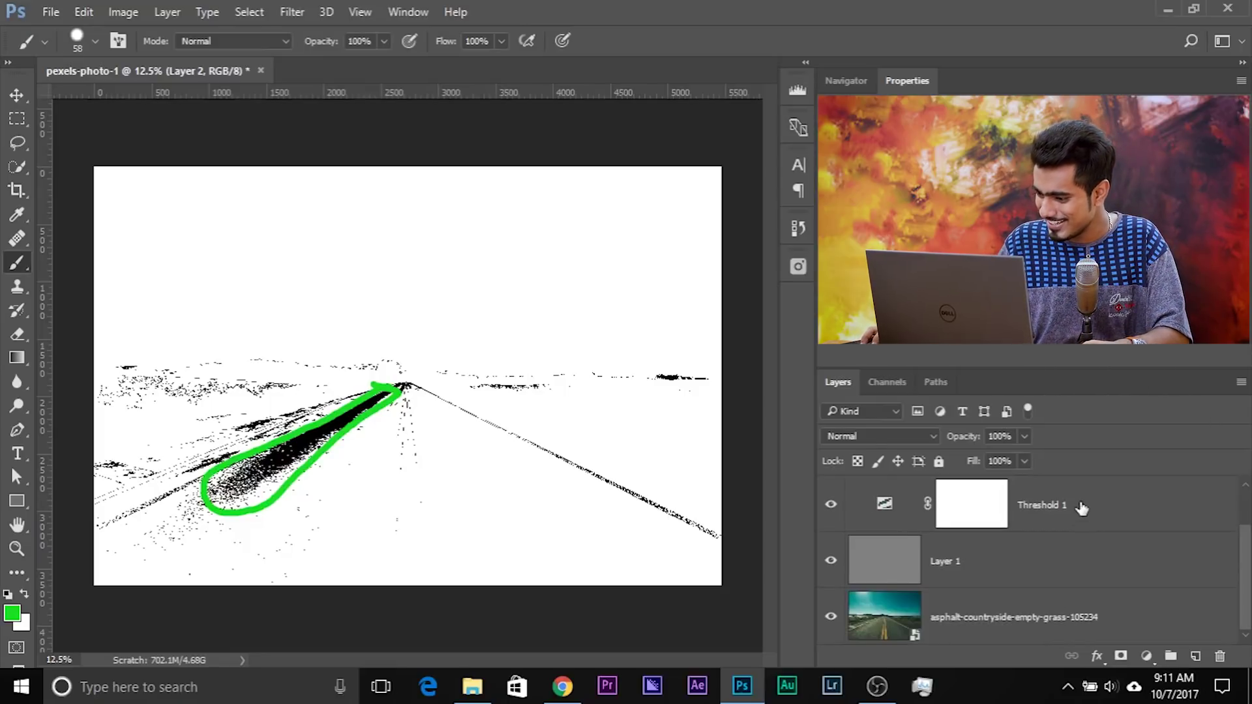
Delete the Threshold 1 and Layer 1 layers, leaving Layer 2 selected.
{"action": "left_click_drag", "start_coordinate": [1083, 508], "coordinate": [1220, 656]}
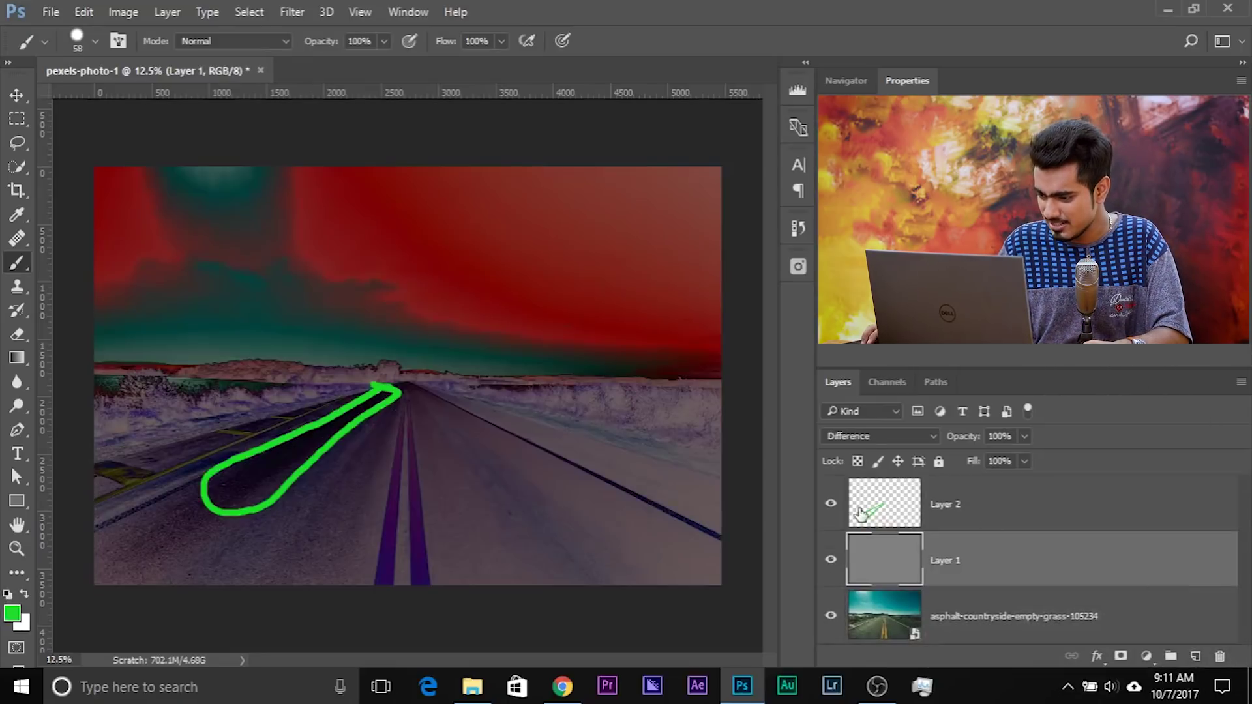
{"action": "left_click_drag", "start_coordinate": [1069, 560], "coordinate": [1220, 656]}
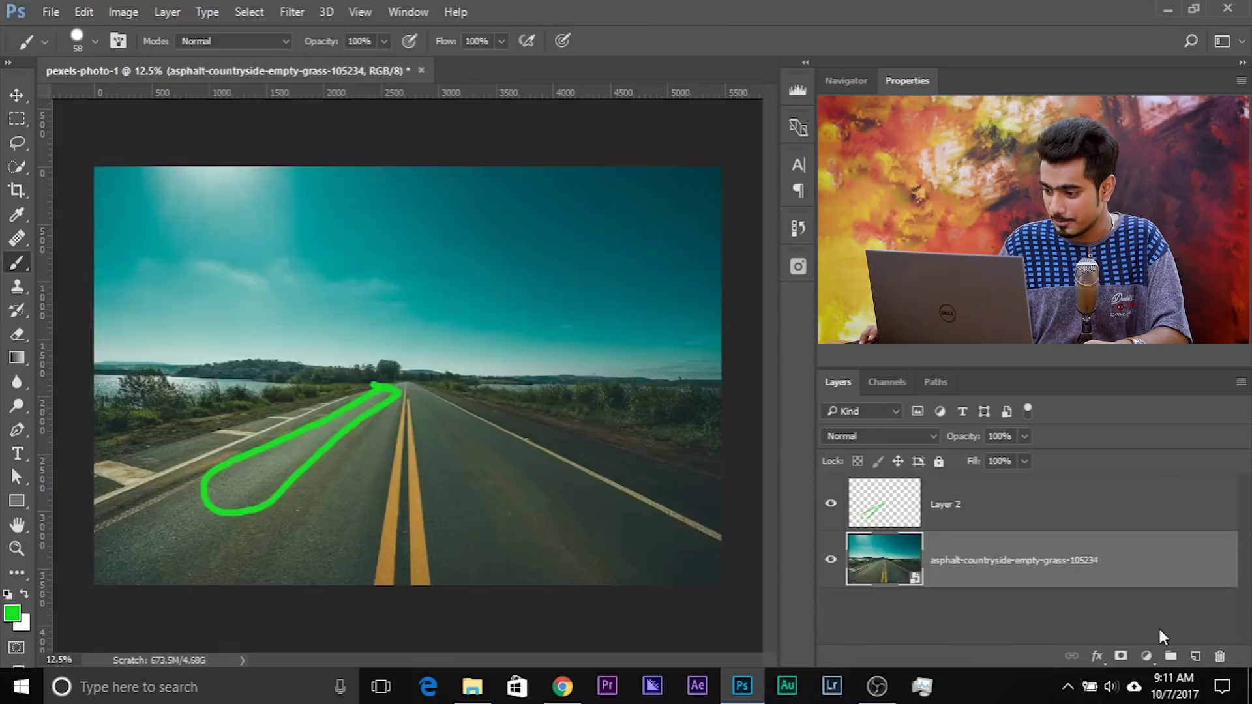
{"action": "left_click", "coordinate": [945, 511]}
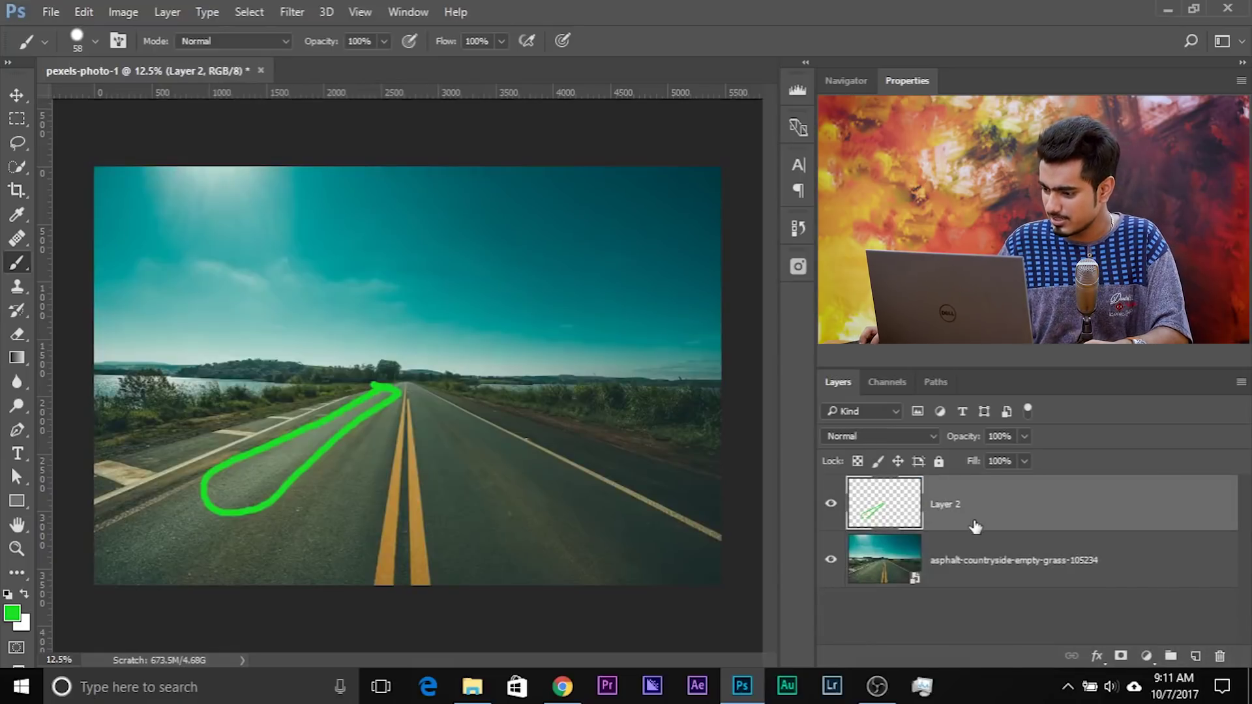
Add a Curves layer and set its gray point from the road inside the green outline.
{"action": "left_click", "coordinate": [1147, 654]}
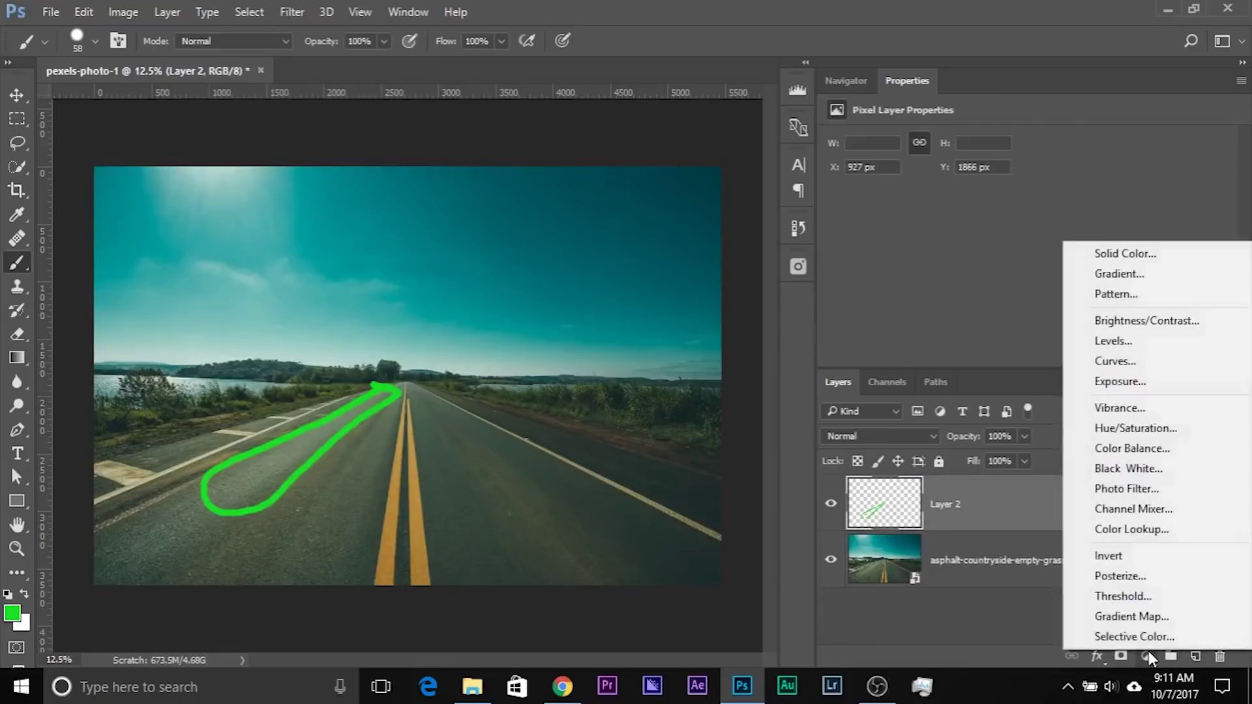
{"action": "left_click", "coordinate": [1132, 365]}
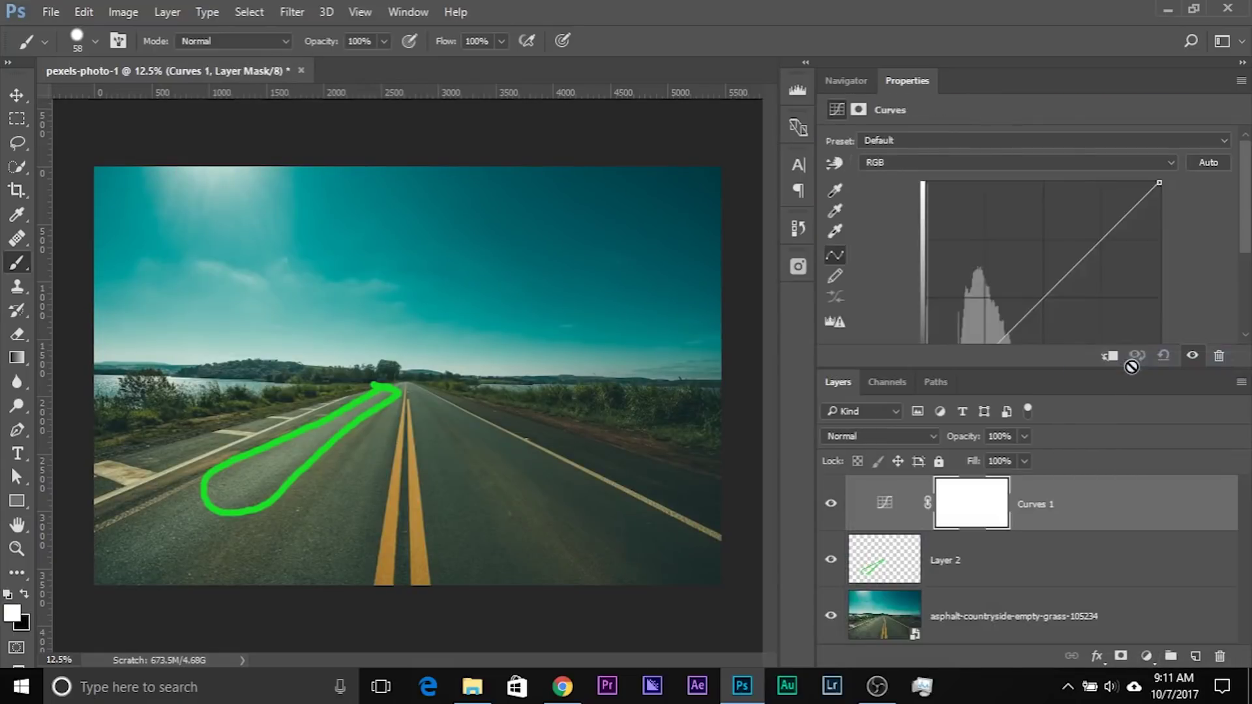
{"action": "left_click", "coordinate": [837, 210]}
{"action": "key", "text": "ctrl+plus"}
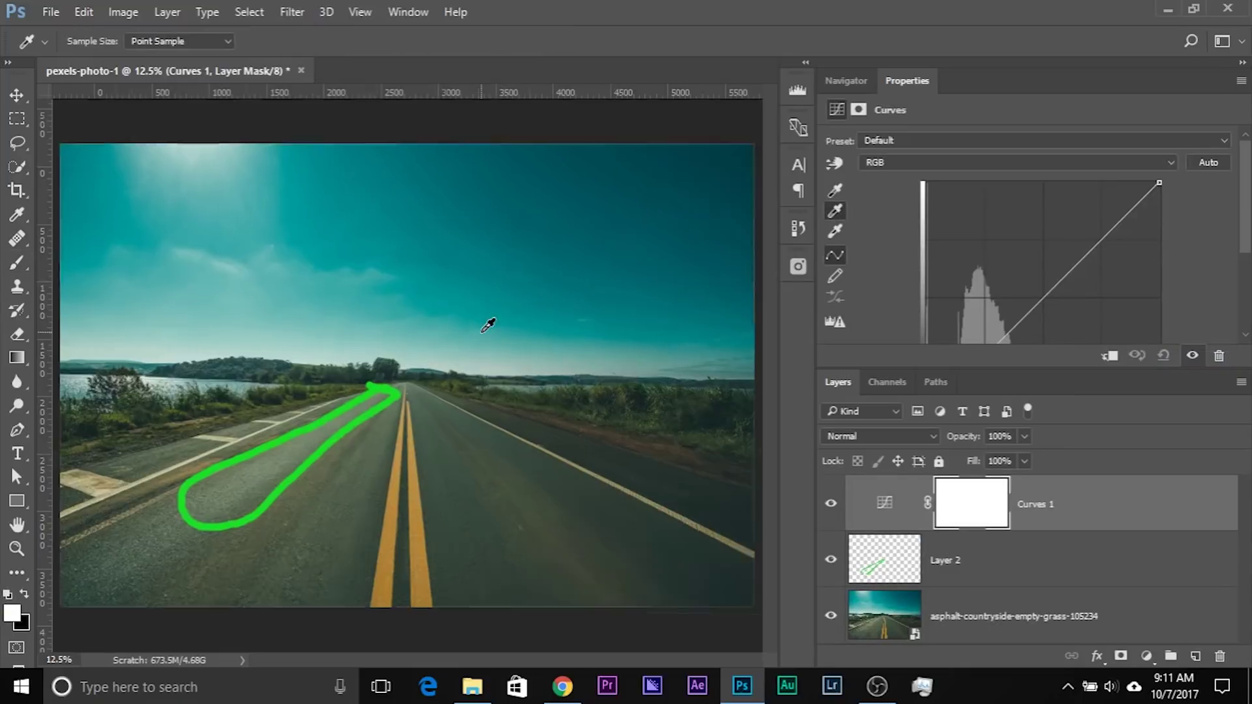
{"action": "left_click_drag", "start_coordinate": [307, 400], "coordinate": [575, 254]}
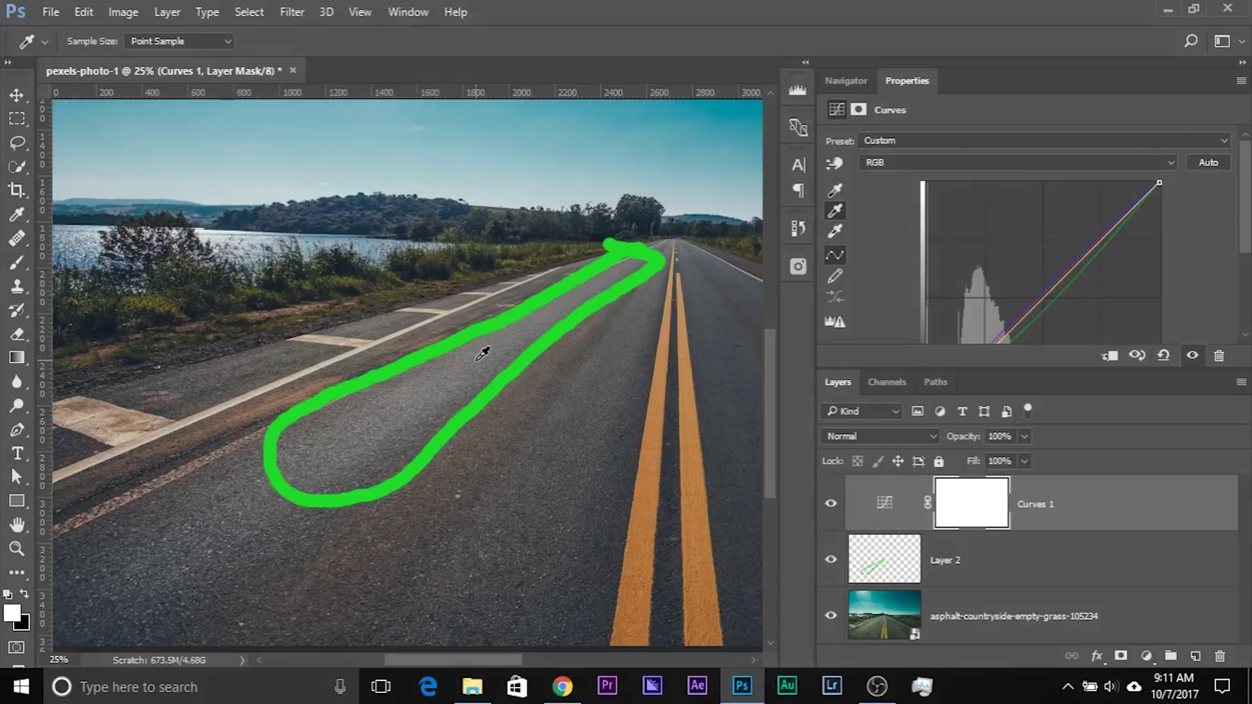
{"action": "key", "text": "ctrl+minus"}
{"action": "key", "text": "ctrl+minus"}
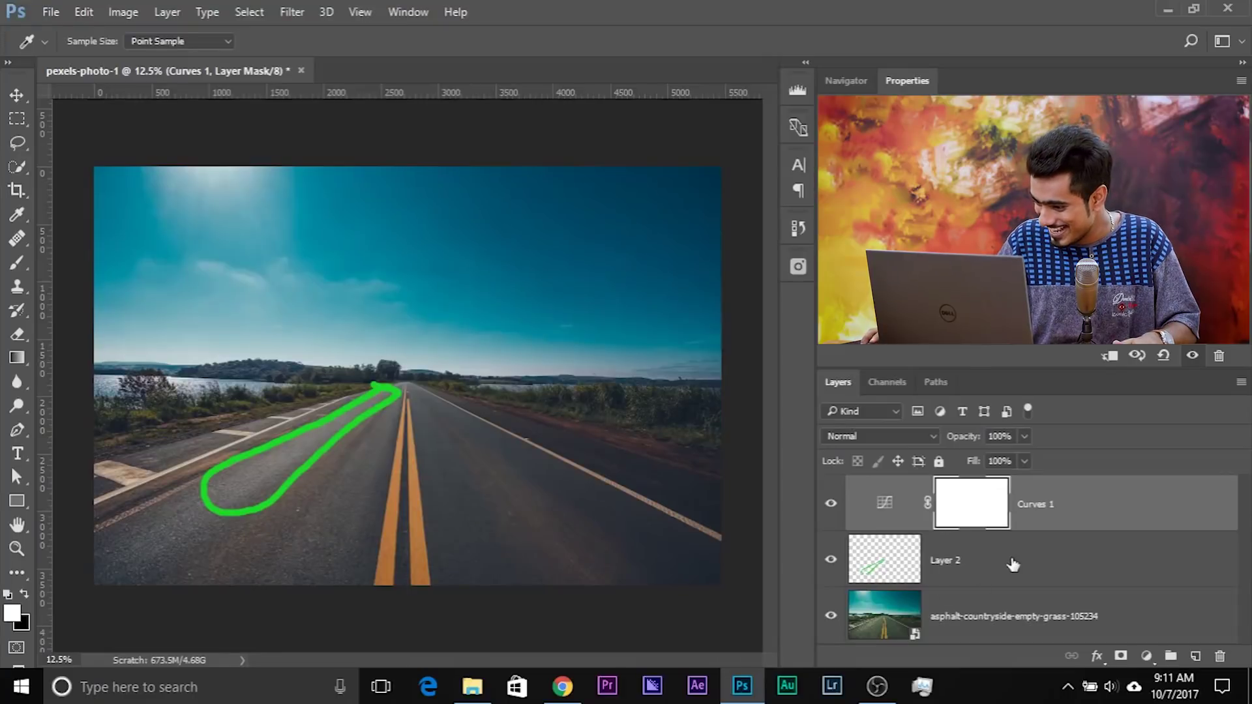
{"action": "left_click", "coordinate": [1062, 564]}
{"action": "key", "text": "b"}
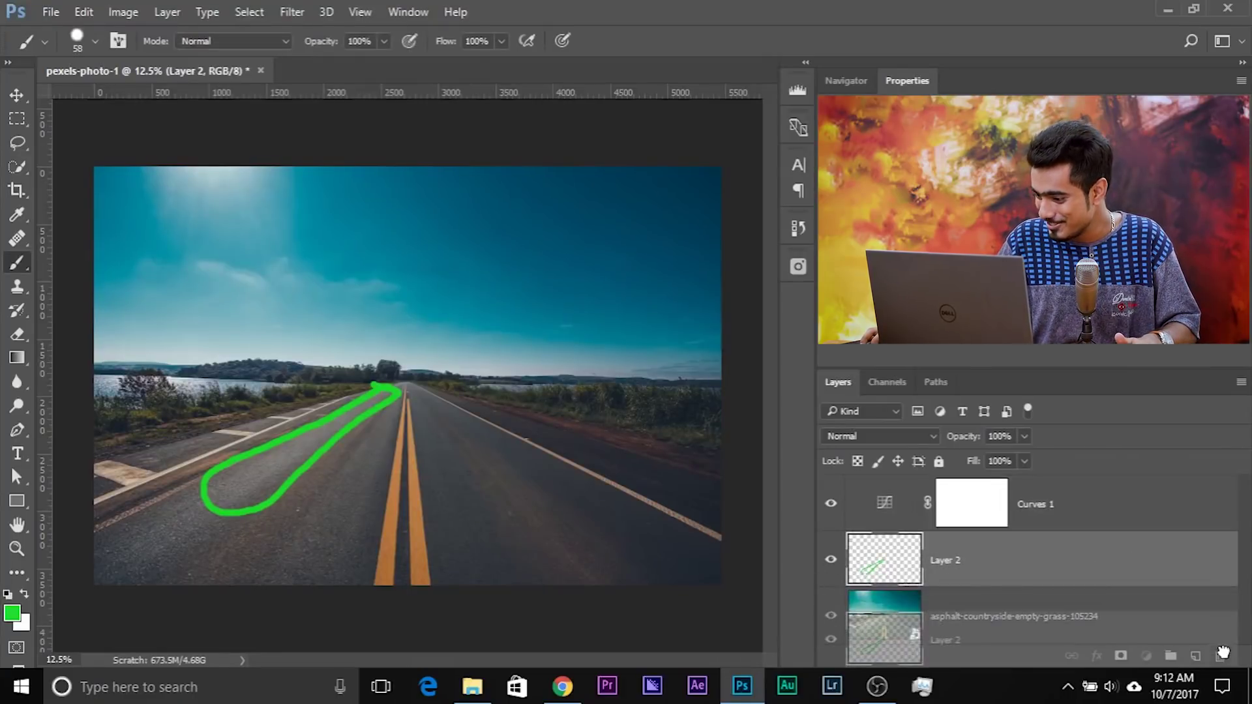